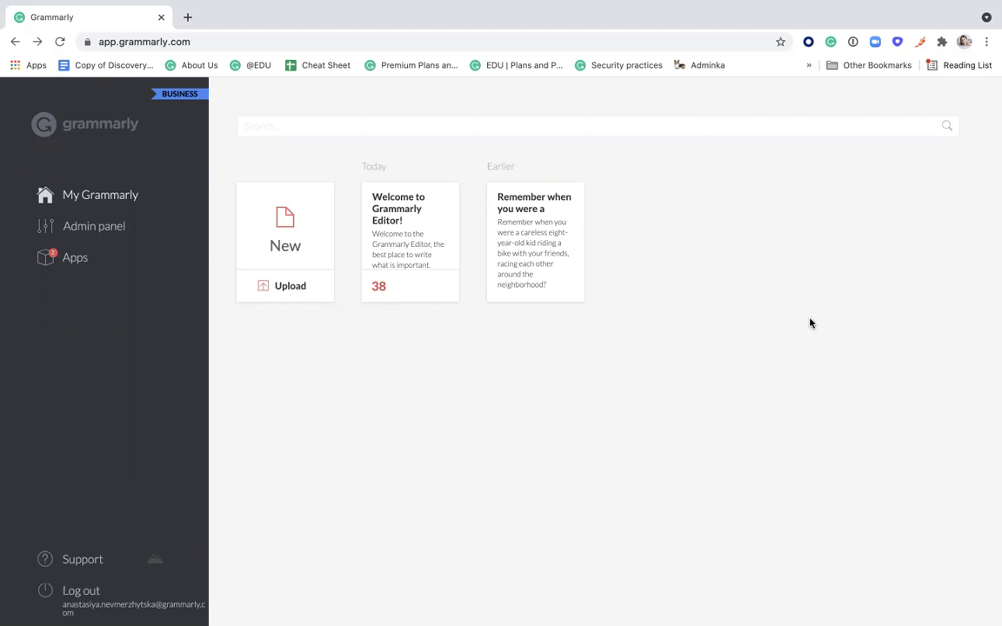
# Open the Grammarly Apps page and review the available products for Word, macOS, Chrome, phone and iPad
pyautogui.click(74, 260)
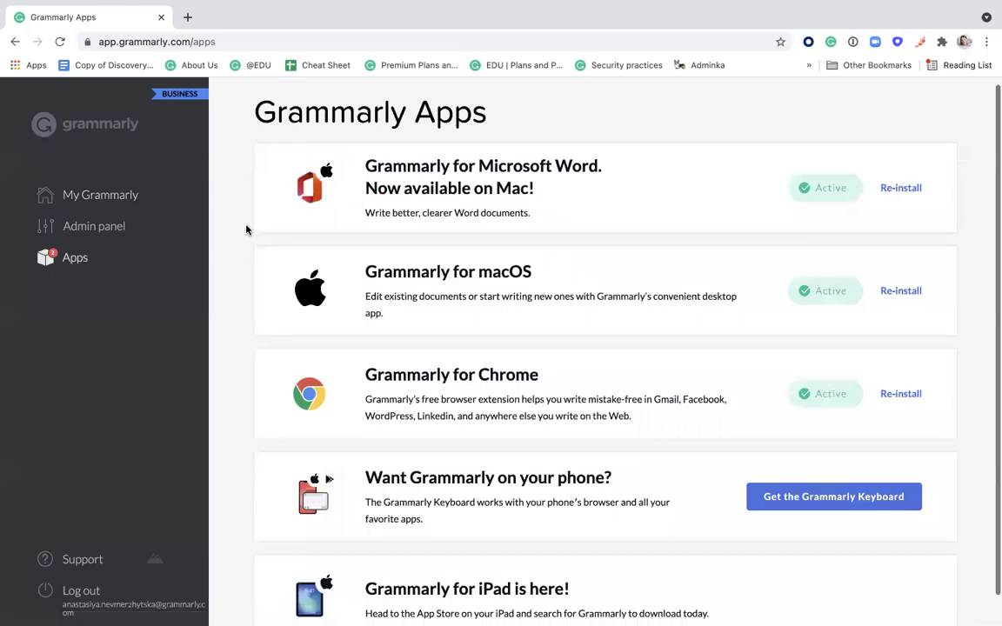
pyautogui.scroll(-1, 243, 228)
pyautogui.scroll(1, 229, 228)
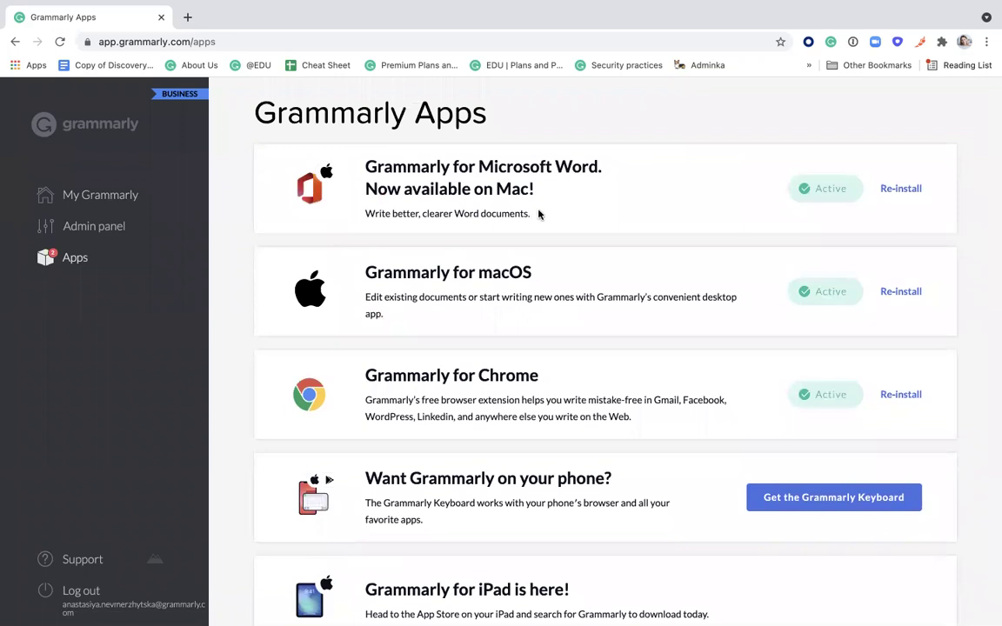
pyautogui.scroll(-1, 544, 213)
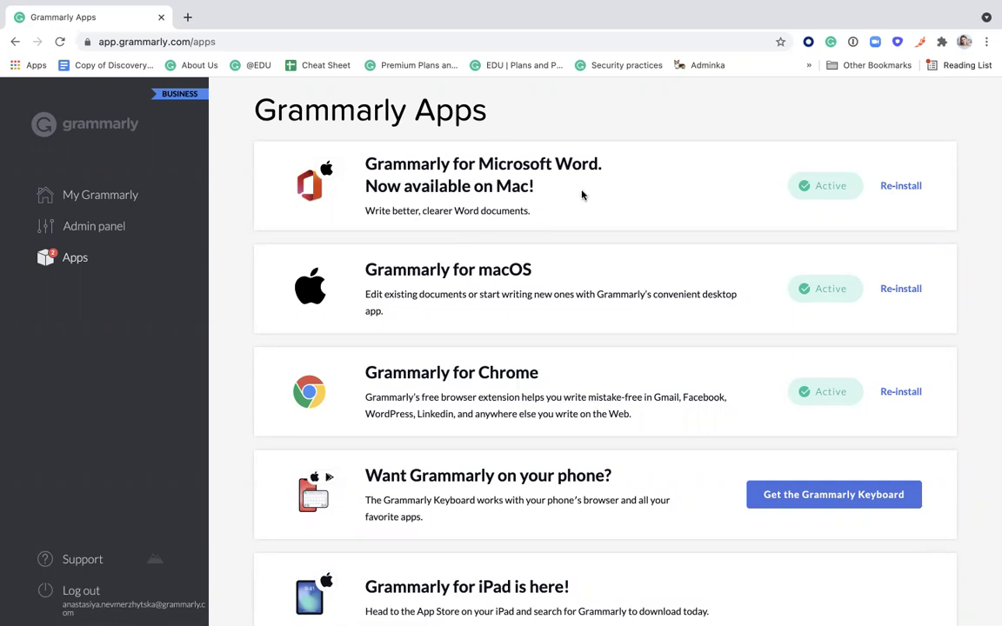
pyautogui.scroll(-1, 603, 250)
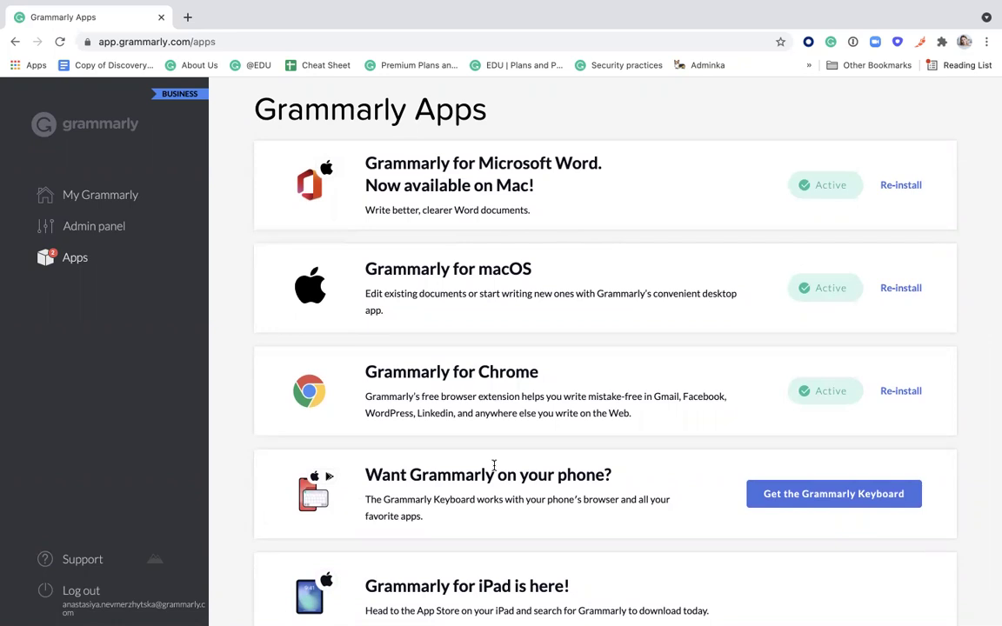
pyautogui.scroll(-1, 512, 407)
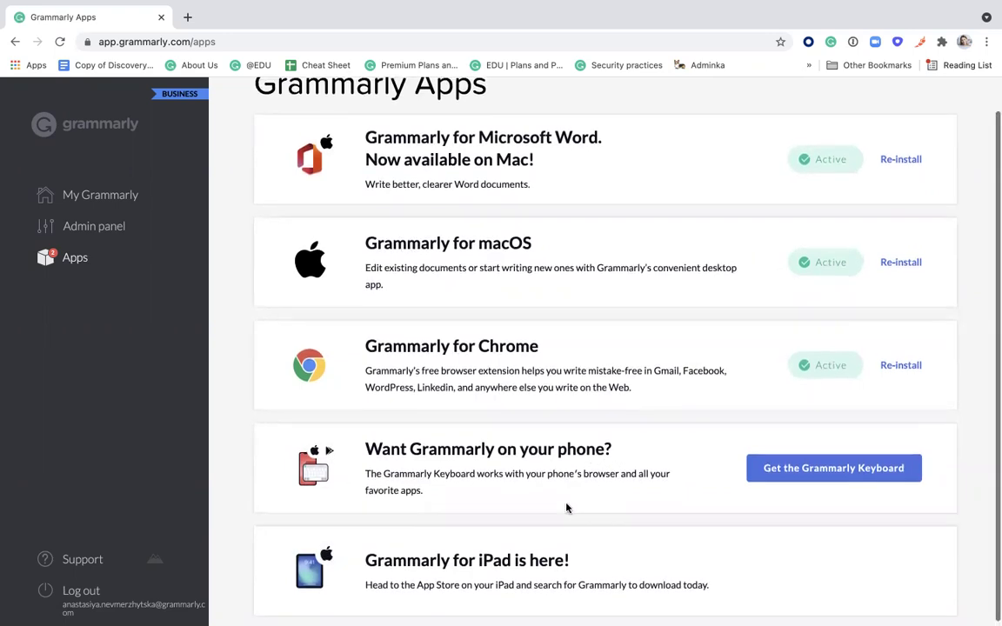
pyautogui.scroll(1, 569, 513)
pyautogui.scroll(-1, 521, 521)
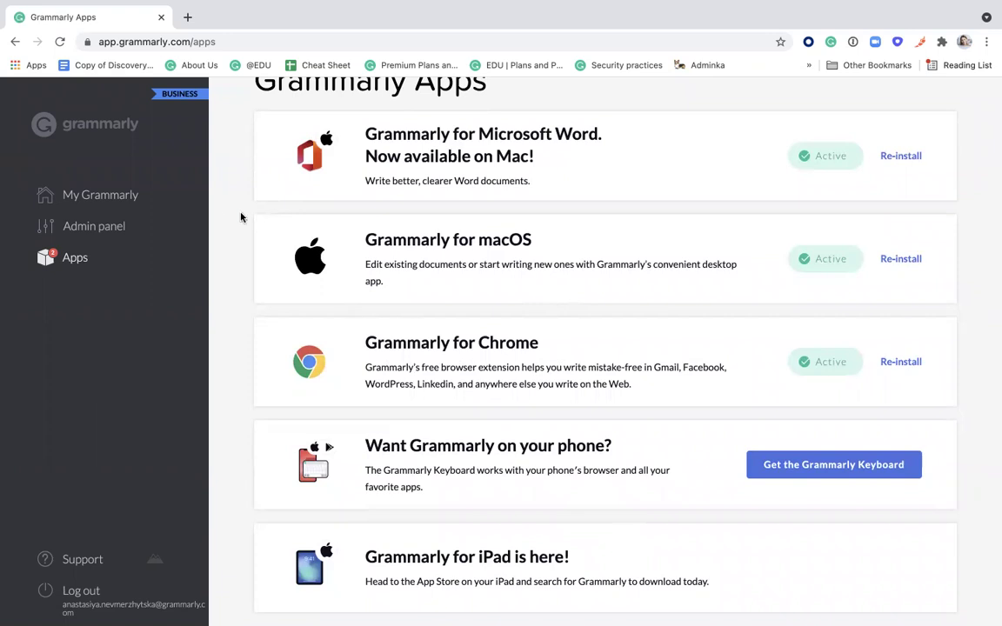
# Open the "Welcome to Grammarly Editor!" document and review its goal options from Audience to Intent without changing them
pyautogui.click(117, 199)
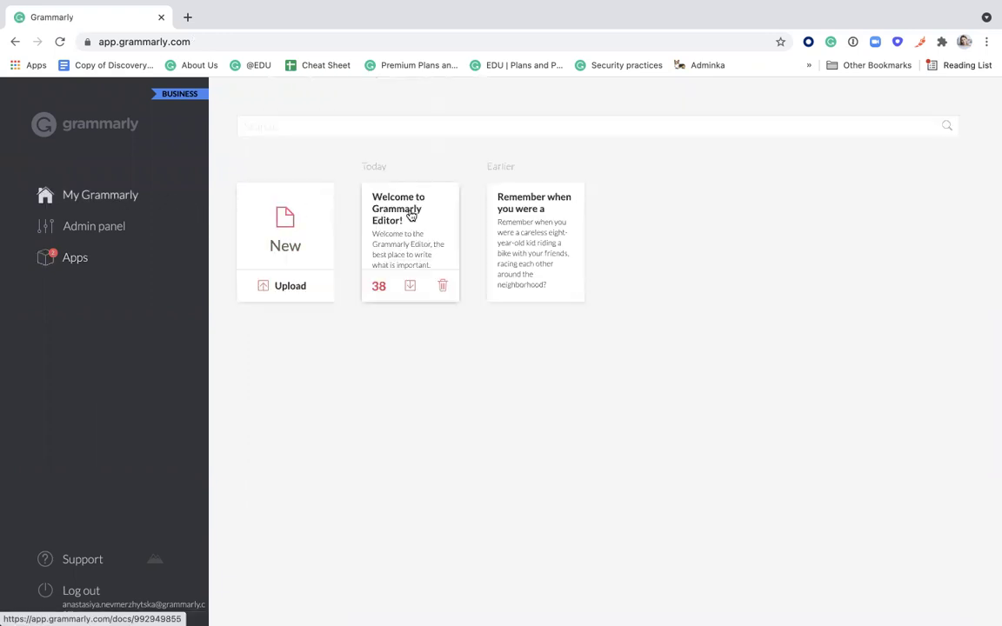
pyautogui.click(411, 215)
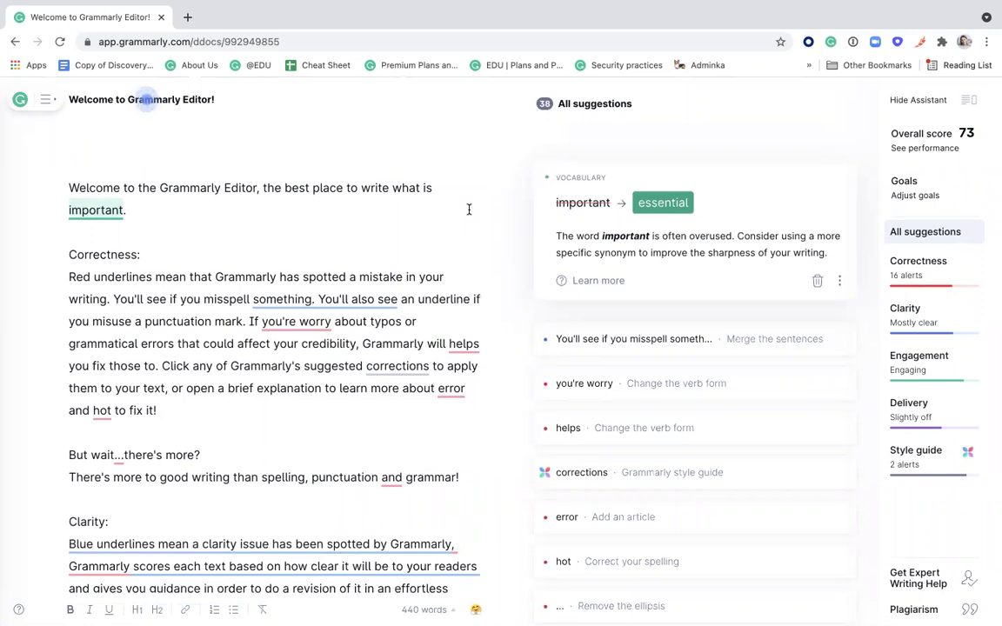
pyautogui.click(910, 188)
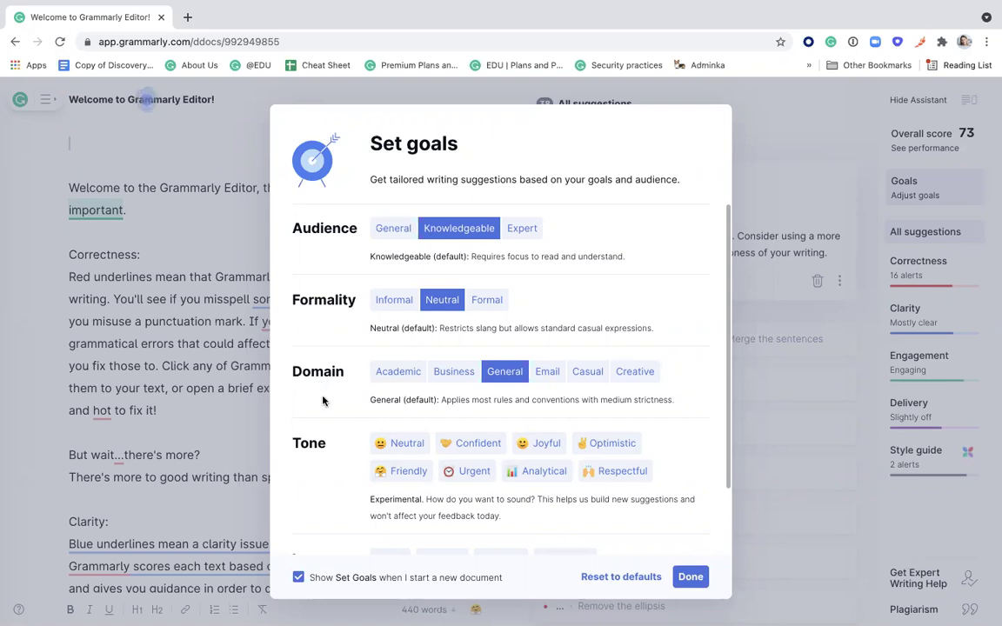
pyautogui.scroll(-2, 320, 390)
pyautogui.scroll(2, 324, 394)
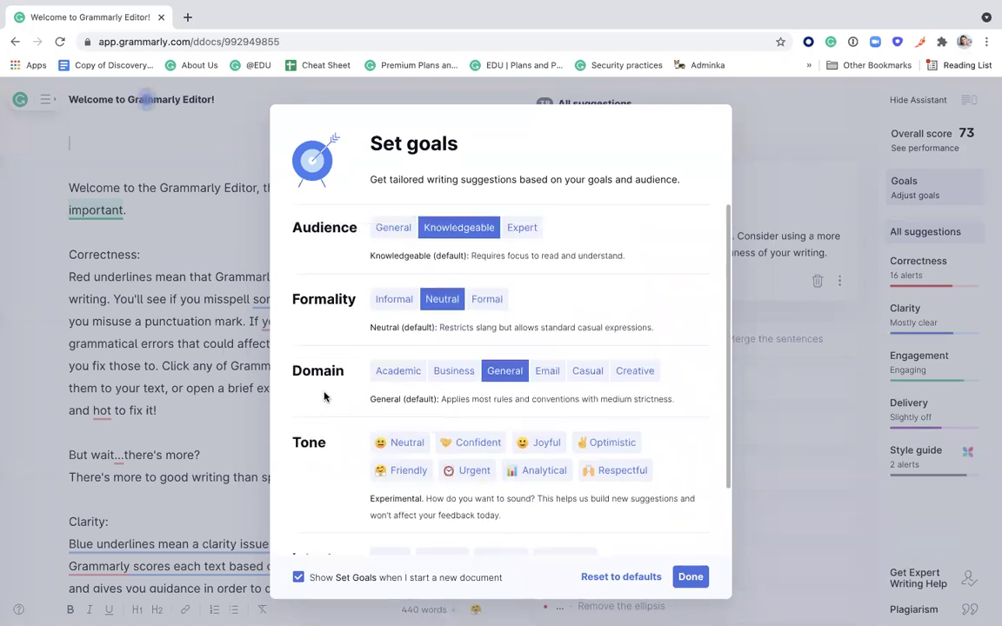
pyautogui.scroll(-2, 324, 395)
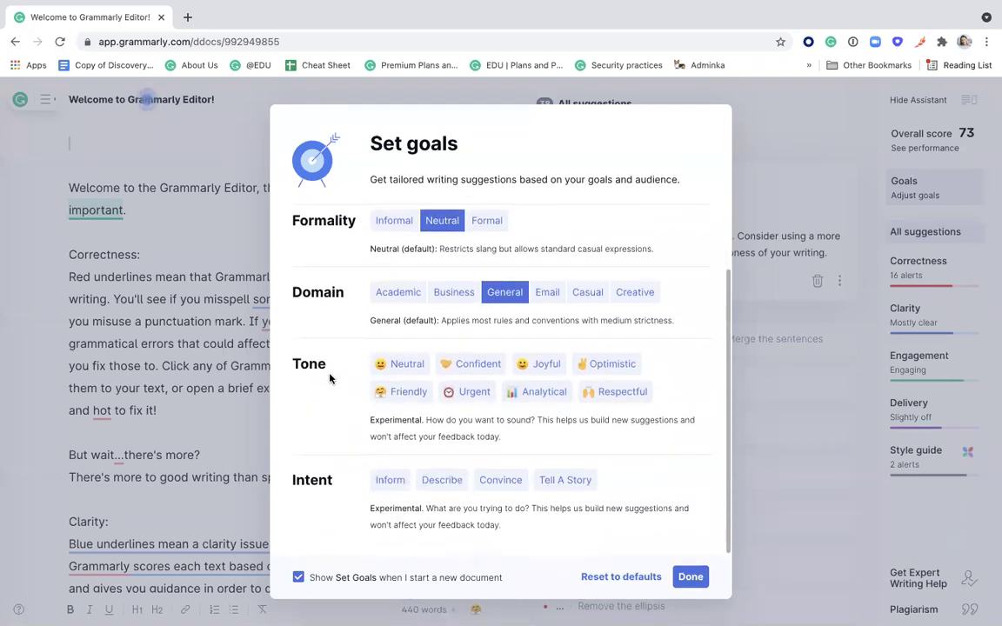
pyautogui.scroll(2, 331, 380)
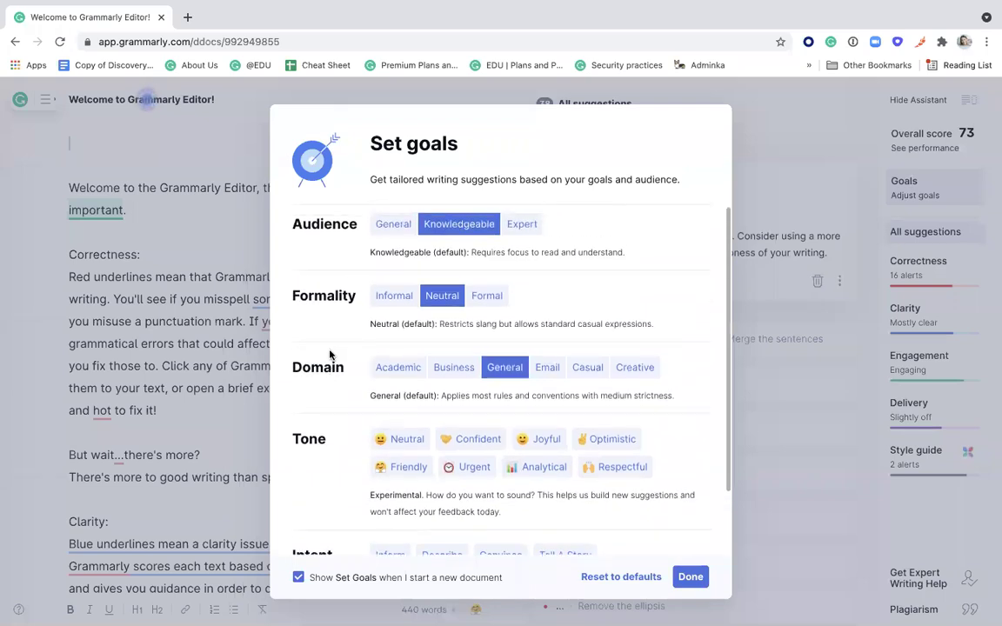
pyautogui.scroll(-2, 324, 373)
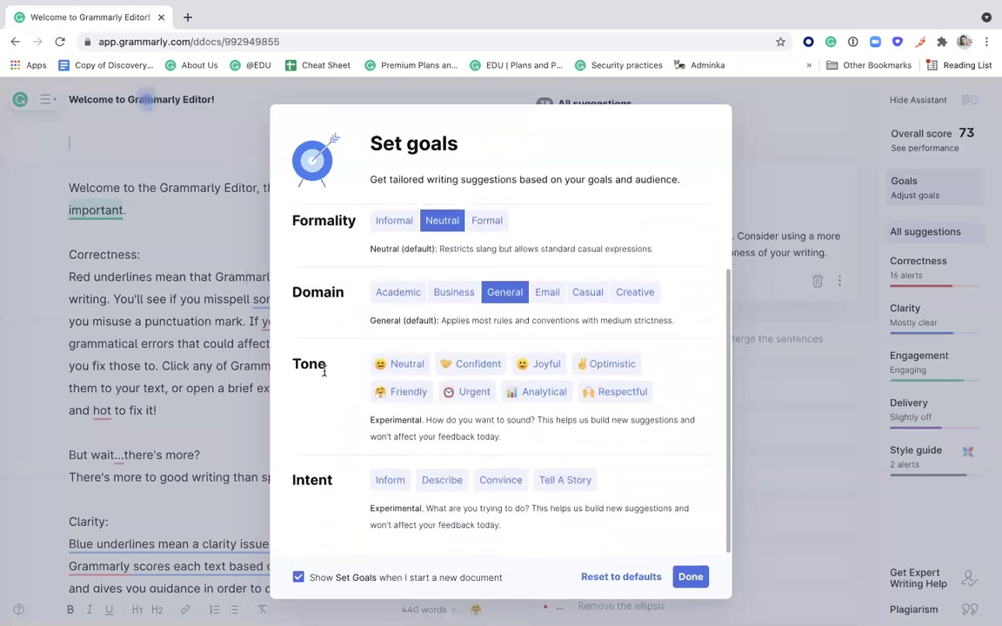
pyautogui.click(687, 576)
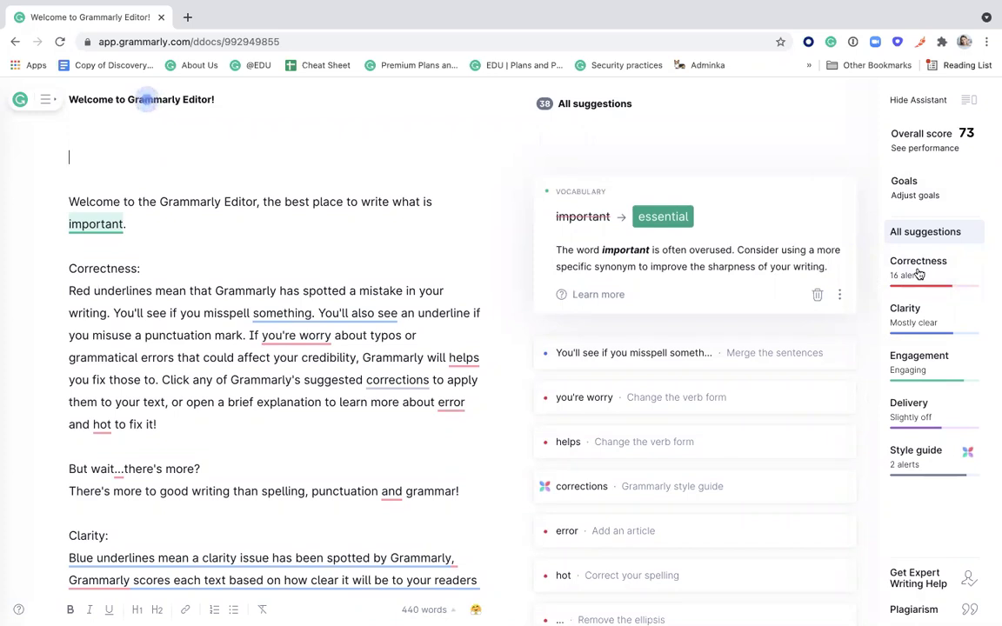
# Read the detailed explanation of the "helps" alert in the Correctness suggestions and accept the replacement "help"
pyautogui.click(918, 273)
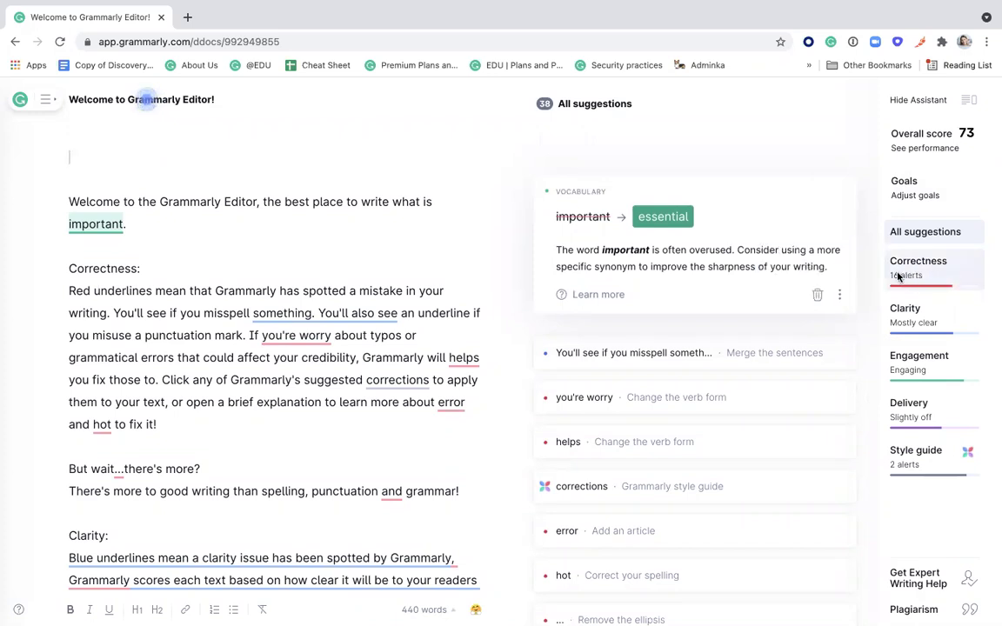
pyautogui.click(693, 315)
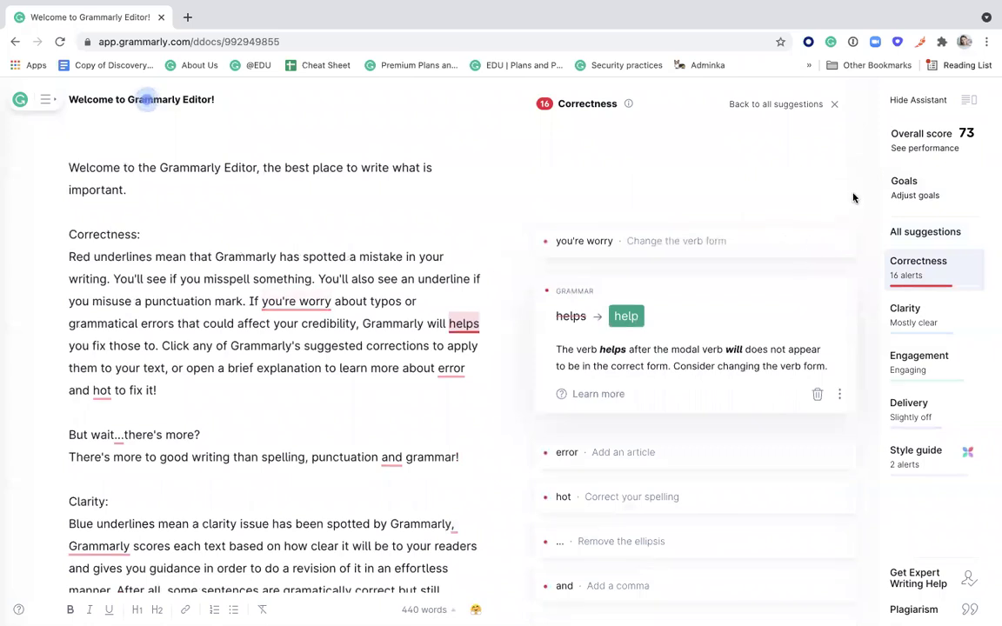
pyautogui.scroll(-2, 797, 279)
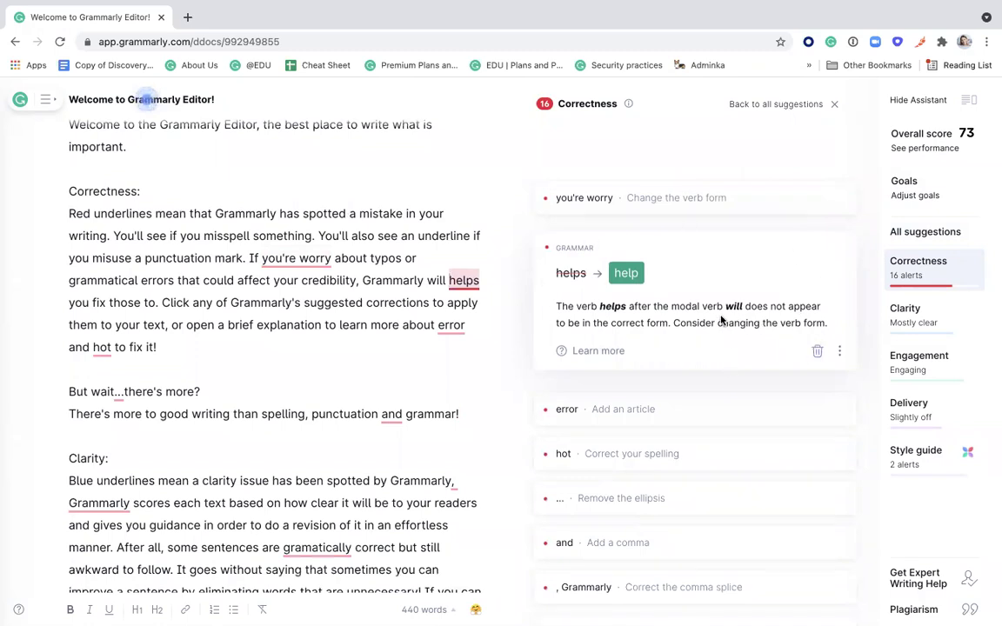
pyautogui.click(587, 350)
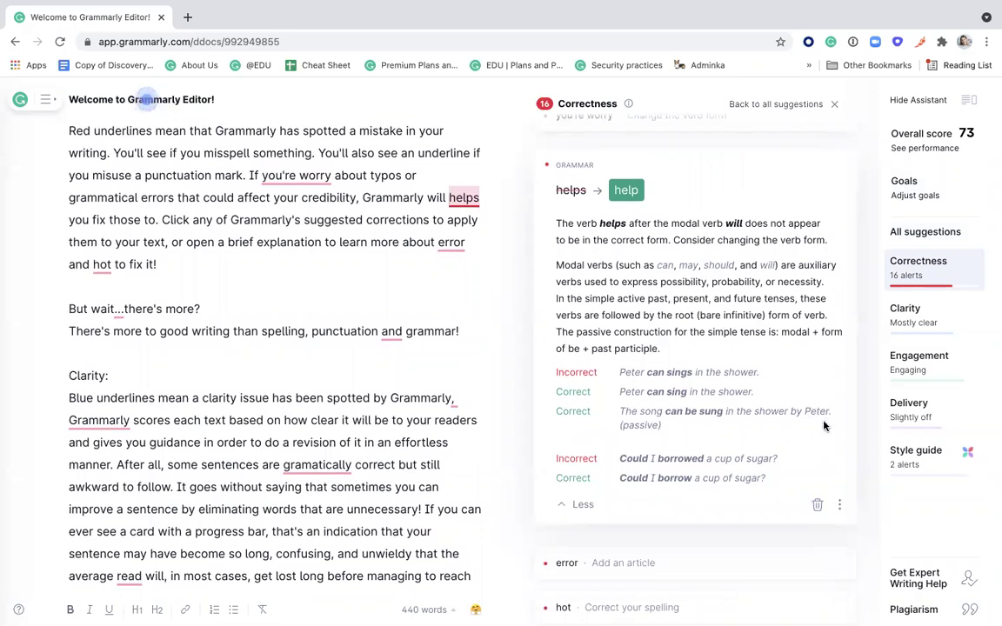
pyautogui.click(641, 192)
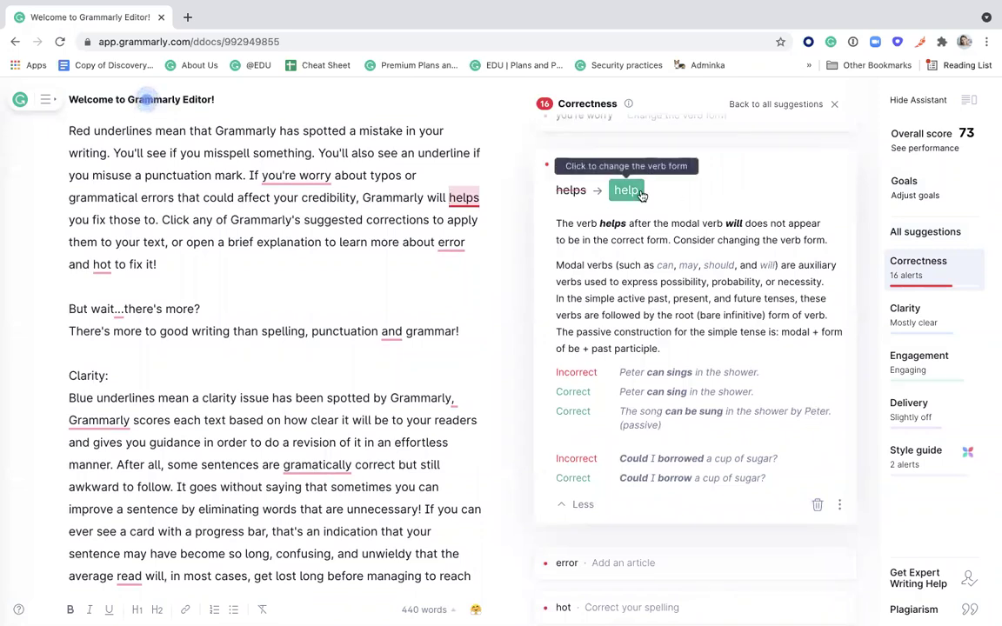
pyautogui.click(641, 192)
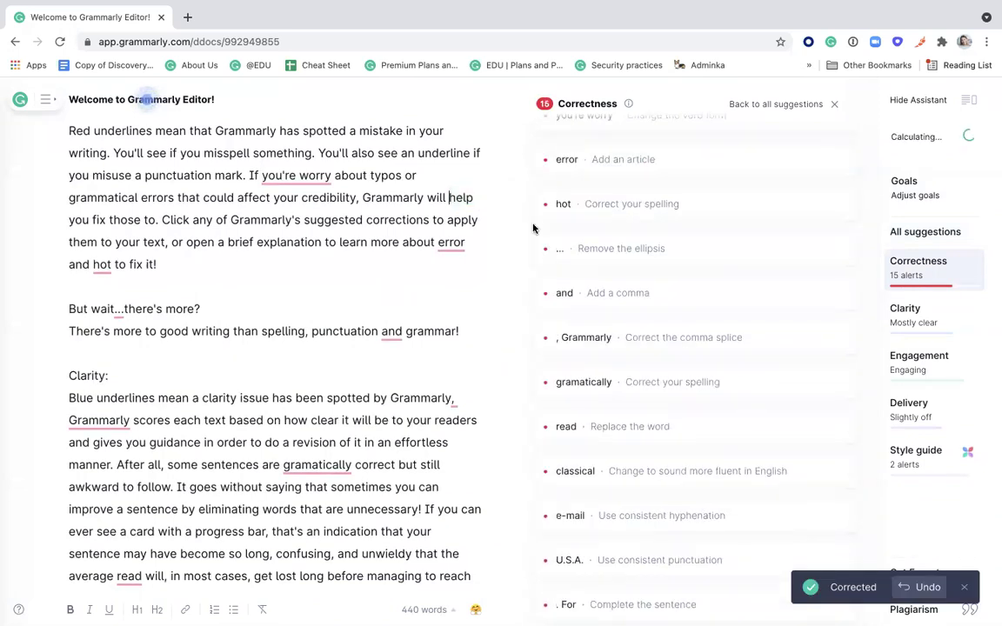
# Review the Clarity suggestions for "It goes without saying that", including its detailed explanation, and for the sentence starting "Passive voice can be fixed"
pyautogui.click(913, 320)
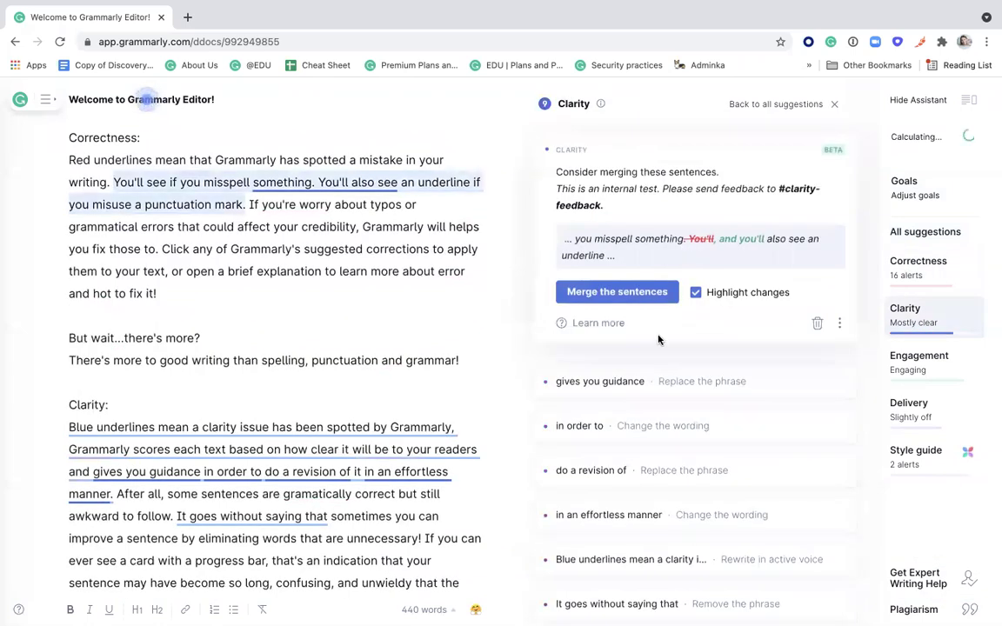
pyautogui.scroll(-2, 642, 342)
pyautogui.click(251, 423)
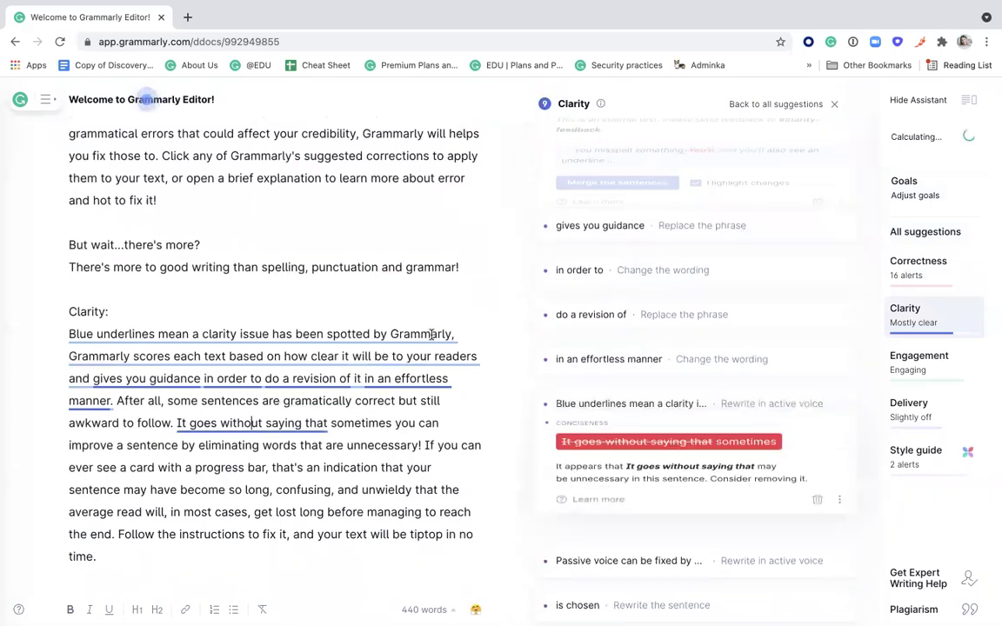
pyautogui.scroll(-1, 440, 331)
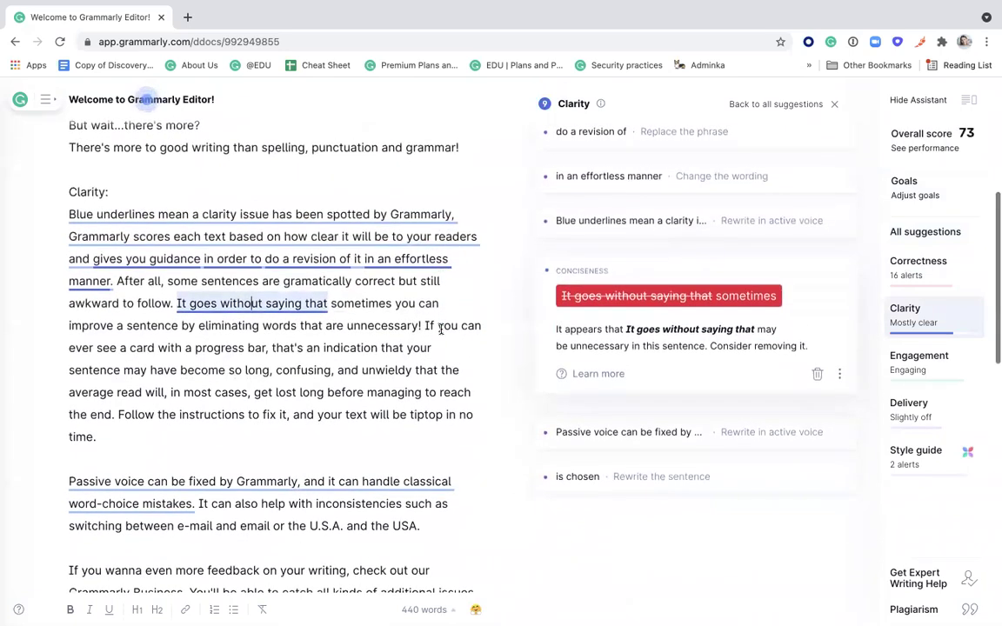
pyautogui.scroll(-1, 441, 330)
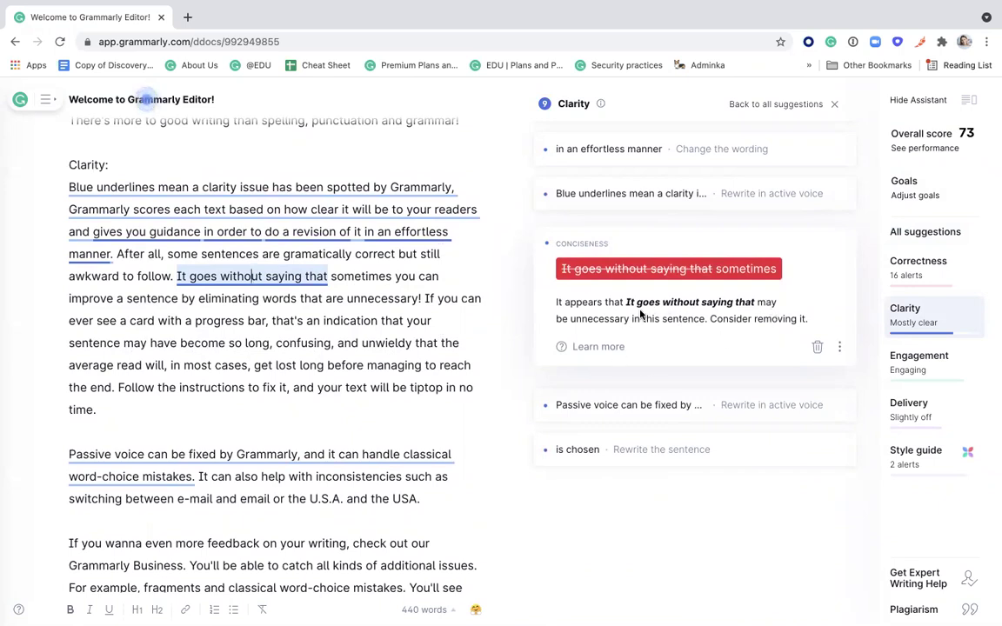
pyautogui.click(579, 346)
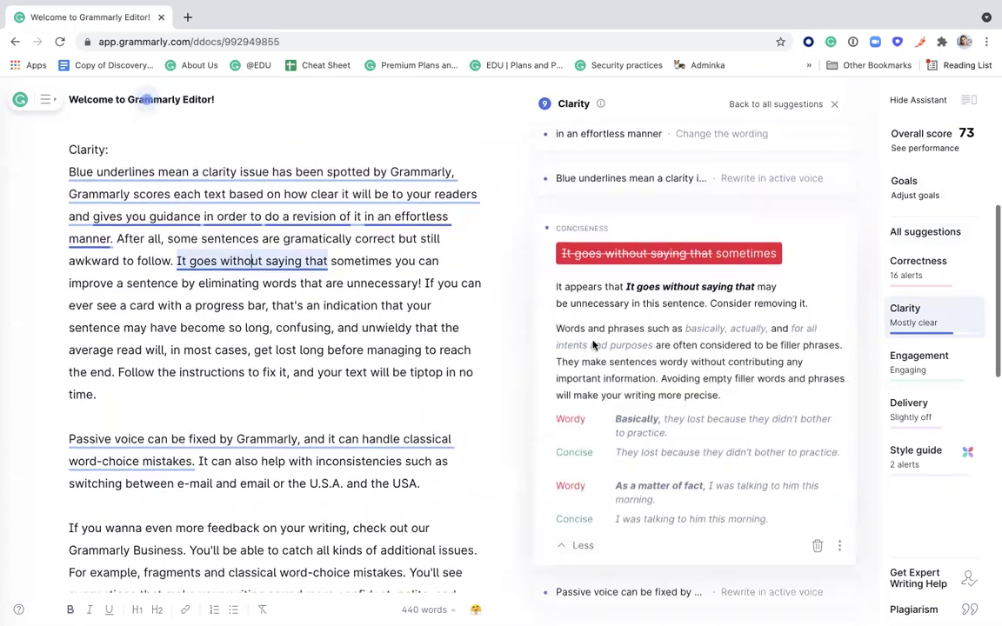
pyautogui.click(580, 546)
pyautogui.click(427, 441)
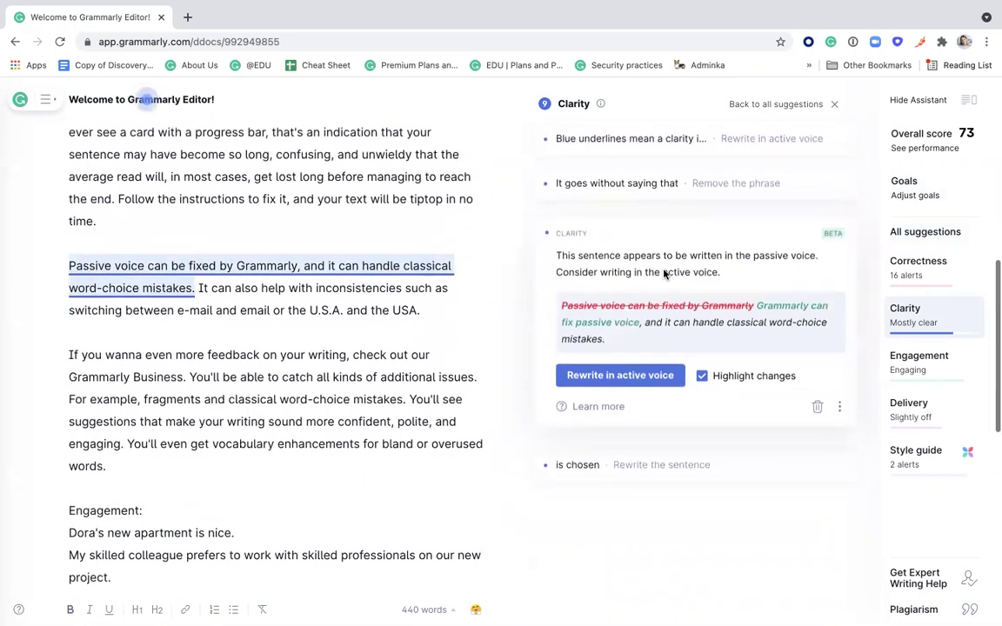
# Review the Engagement alternatives for "nice" and look up synonyms for "professionals" and "question" in the text
pyautogui.click(895, 366)
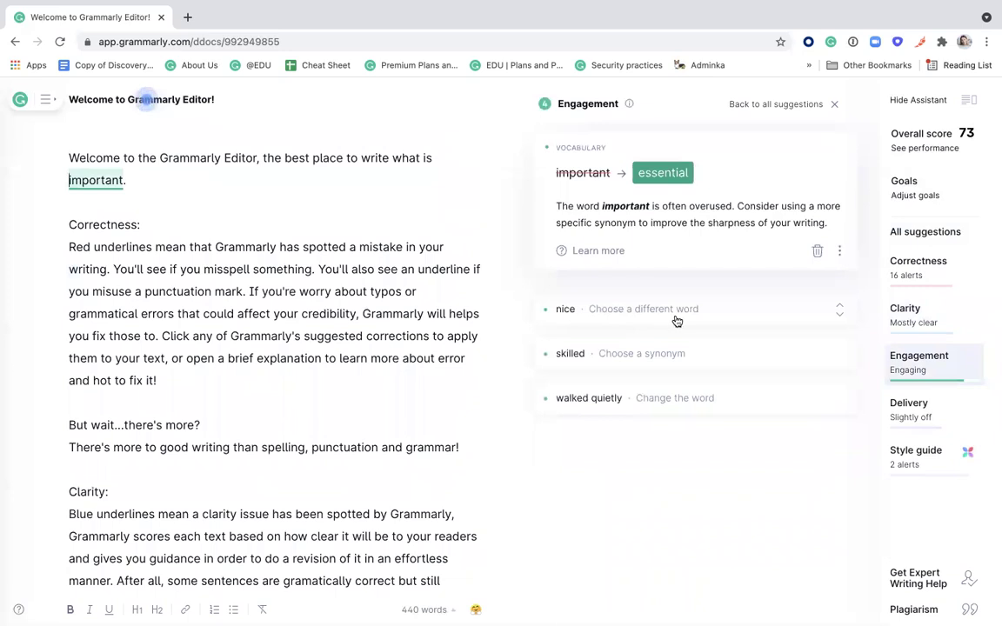
pyautogui.click(669, 315)
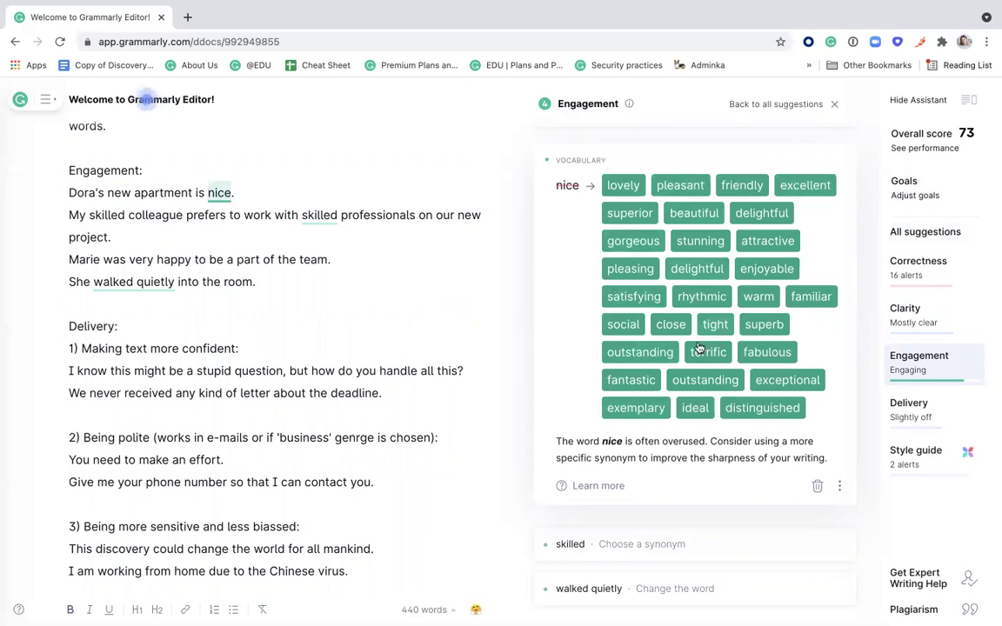
pyautogui.doubleClick(387, 216)
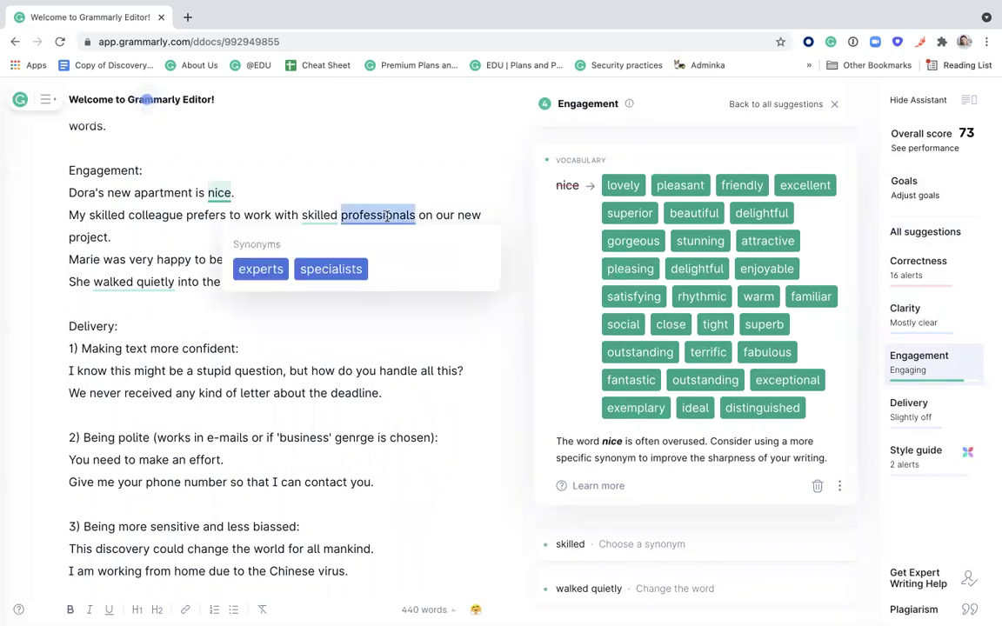
pyautogui.doubleClick(258, 368)
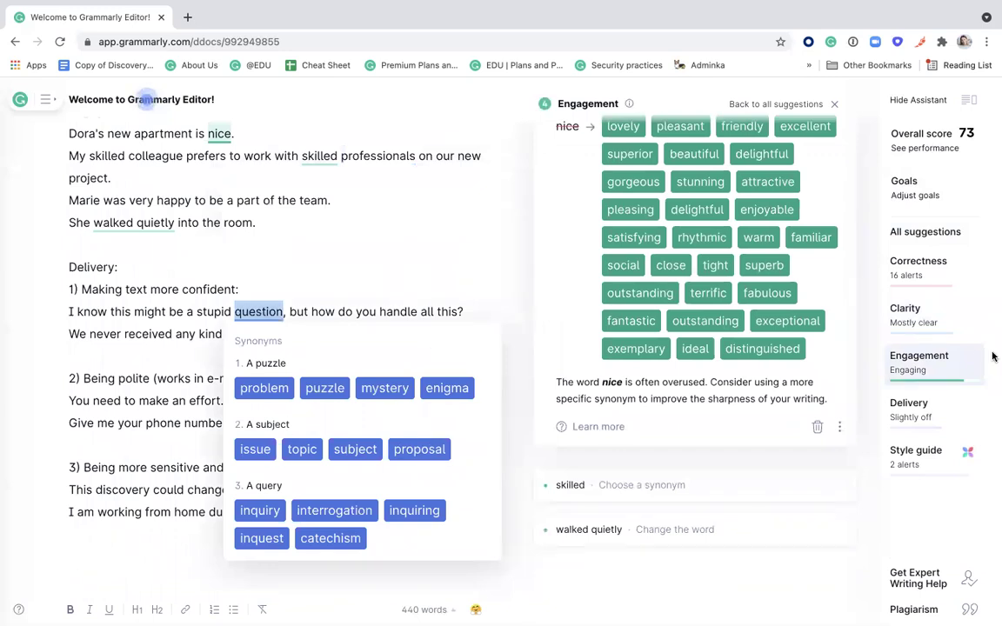
# Show the Delivery suggestions and set the document's goals to Formal formality and the Academic domain
pyautogui.click(913, 409)
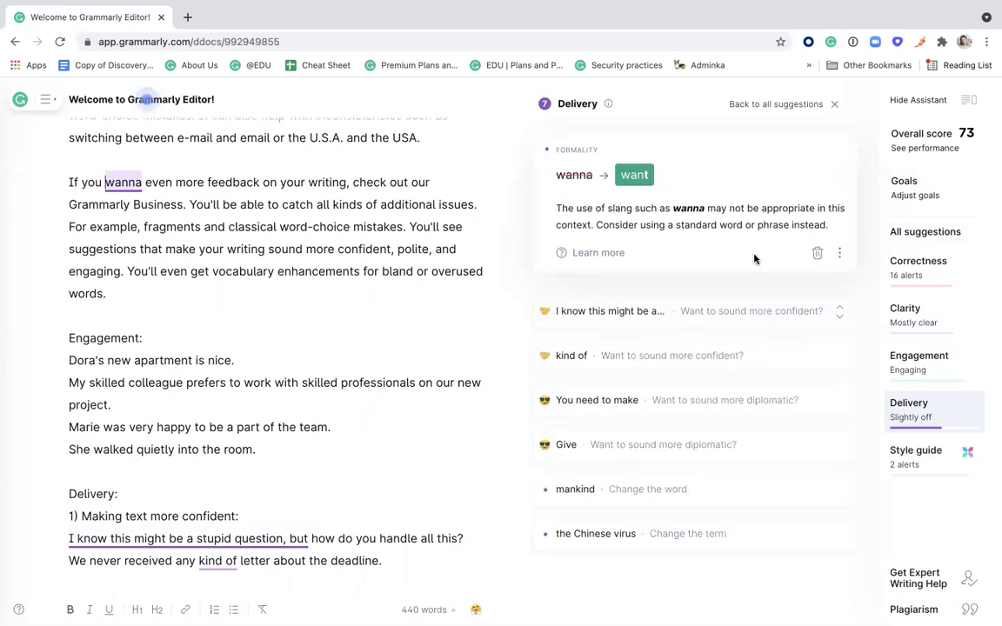
pyautogui.click(900, 191)
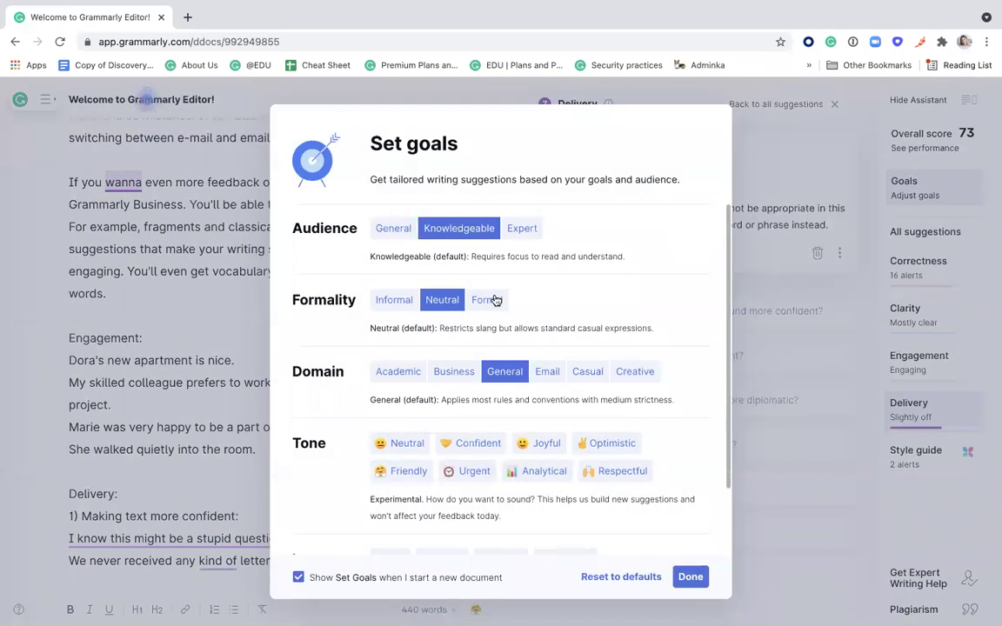
pyautogui.click(494, 299)
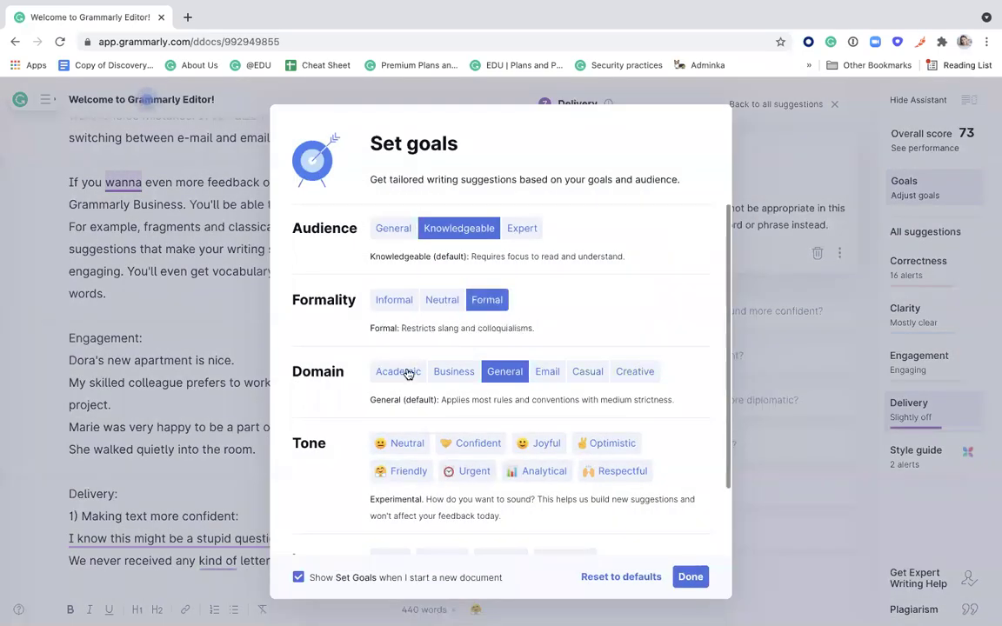
pyautogui.click(406, 372)
pyautogui.click(689, 576)
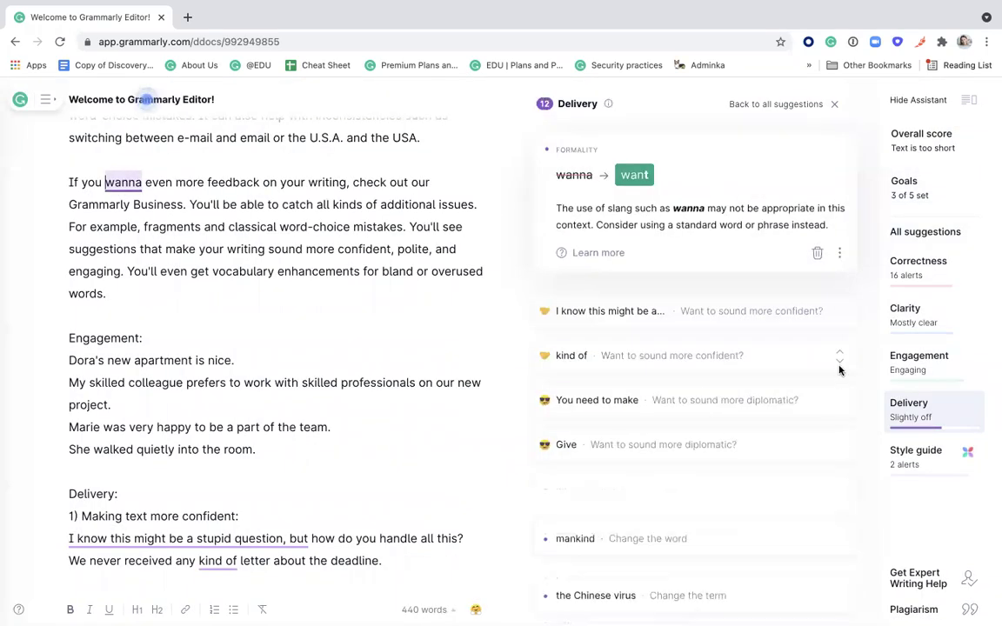
pyautogui.scroll(-6, 817, 390)
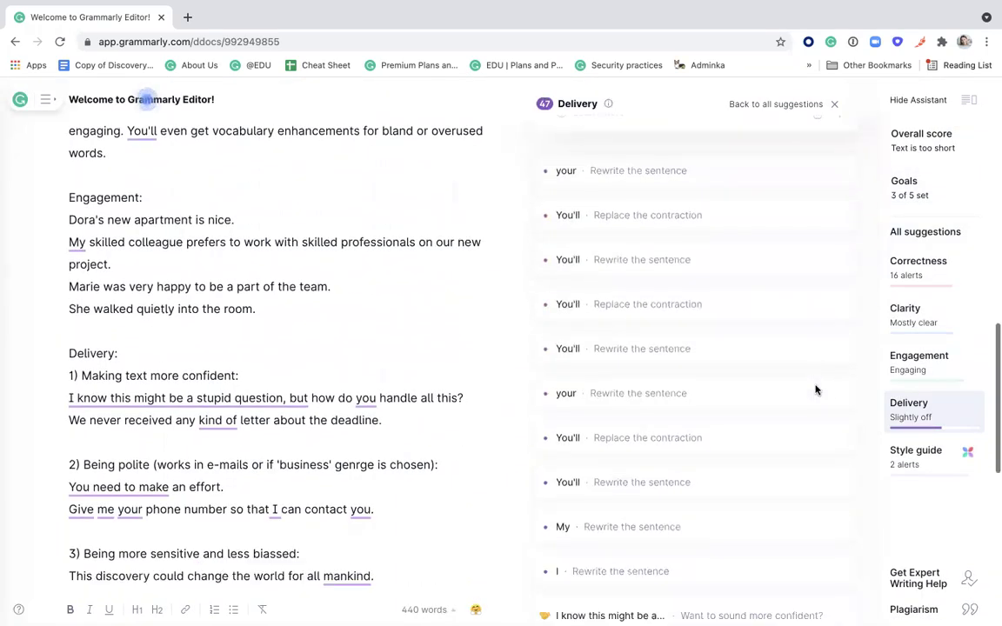
# Reset the document's writing goals to their defaults
pyautogui.scroll(2, 720, 392)
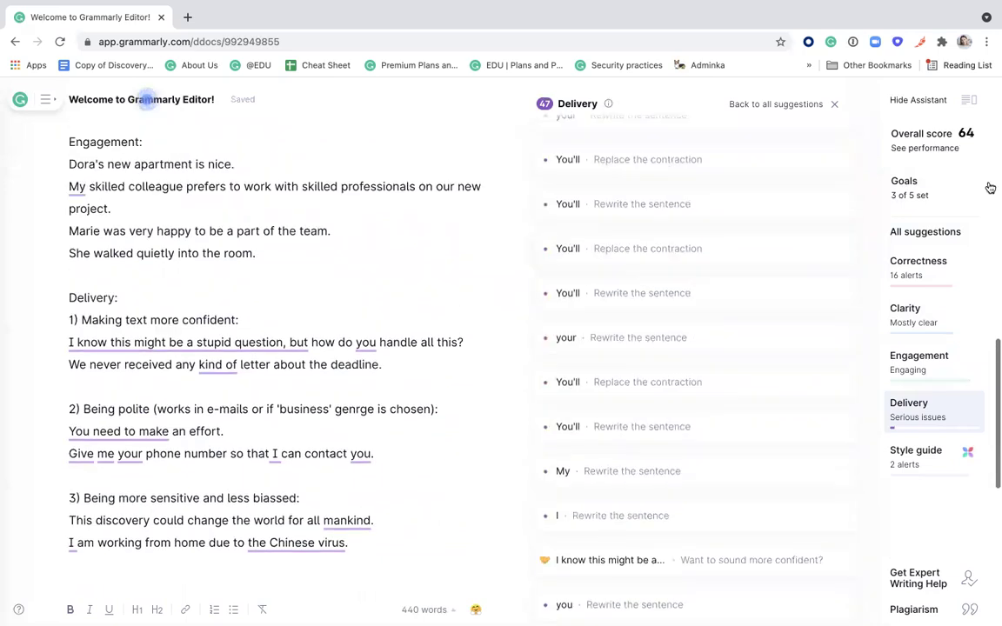
pyautogui.click(910, 190)
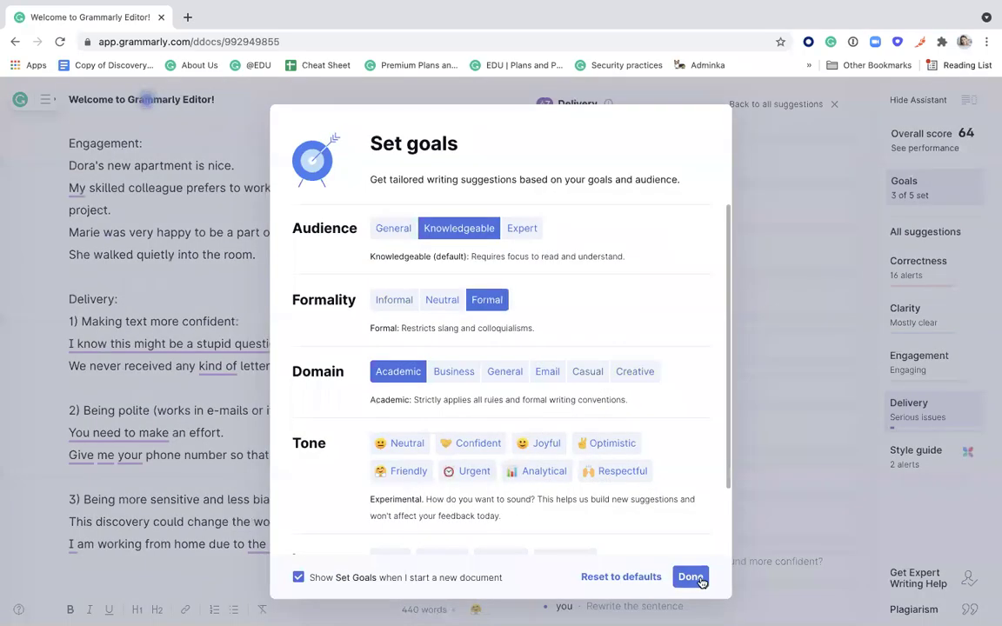
pyautogui.click(691, 578)
pyautogui.click(913, 190)
pyautogui.click(628, 577)
pyautogui.click(692, 577)
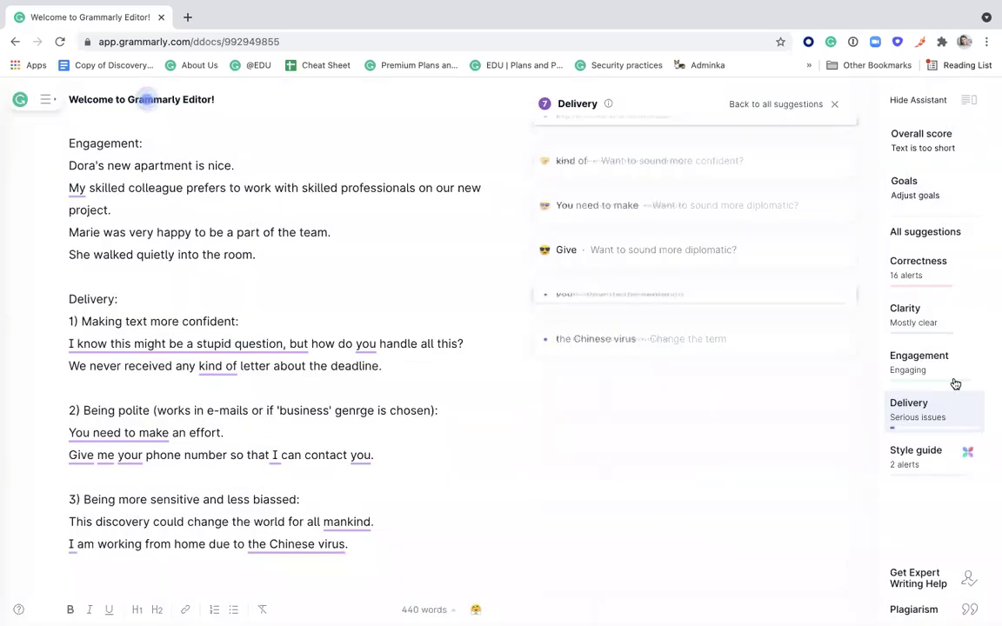
# Review the Delivery suggestions for "mankind", "You need to make" and "kind of", and return to all suggestions
pyautogui.click(646, 294)
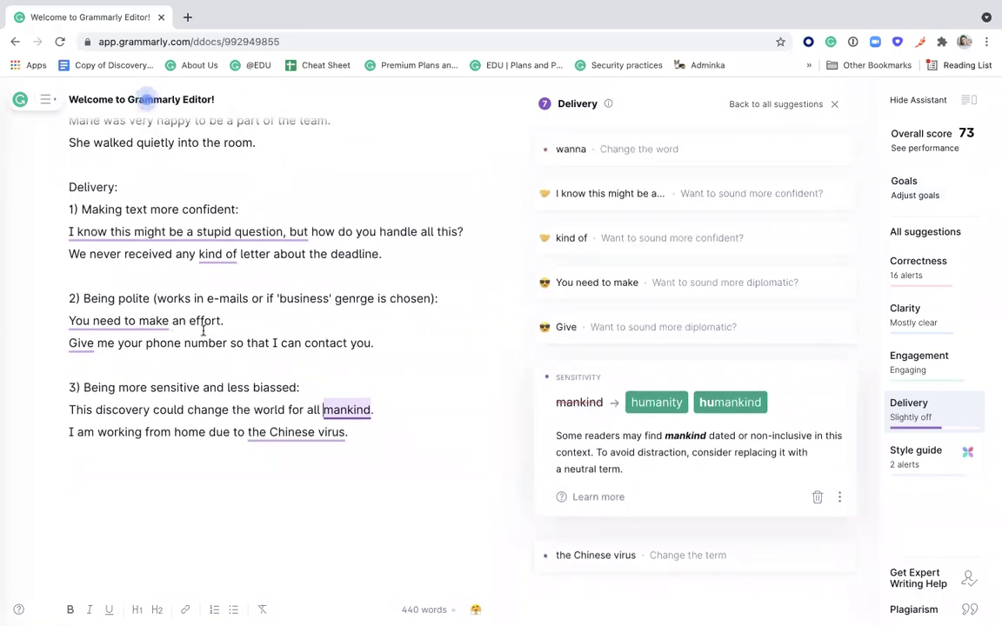
pyautogui.click(139, 320)
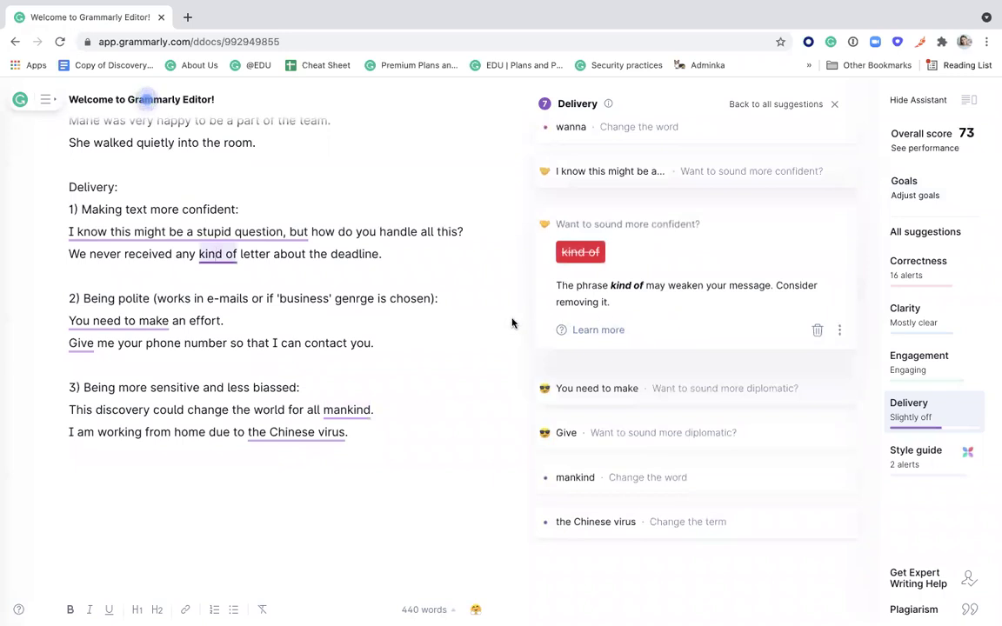
pyautogui.scroll(1, 499, 320)
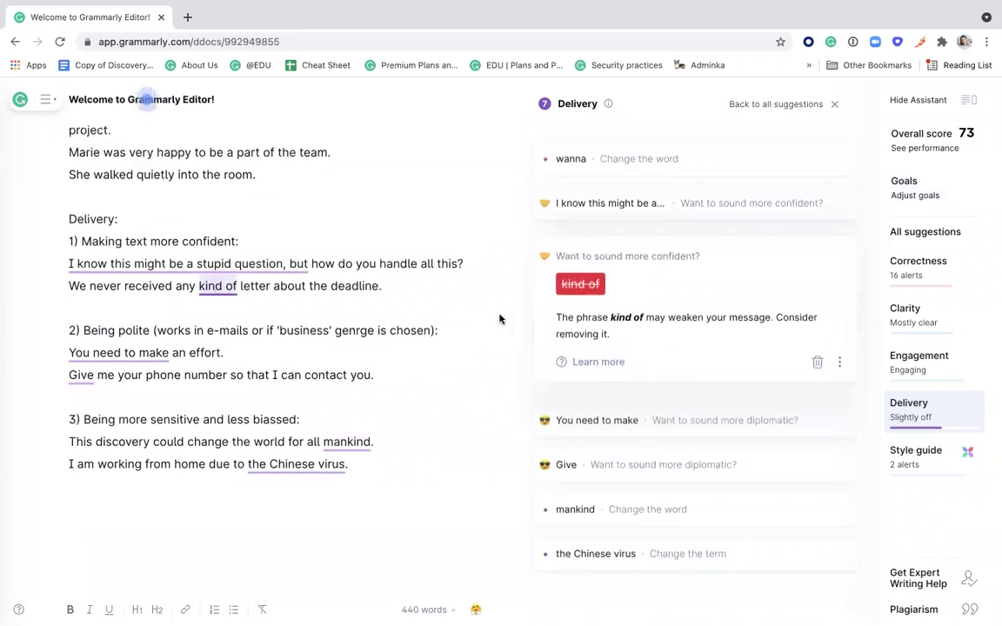
pyautogui.click(922, 232)
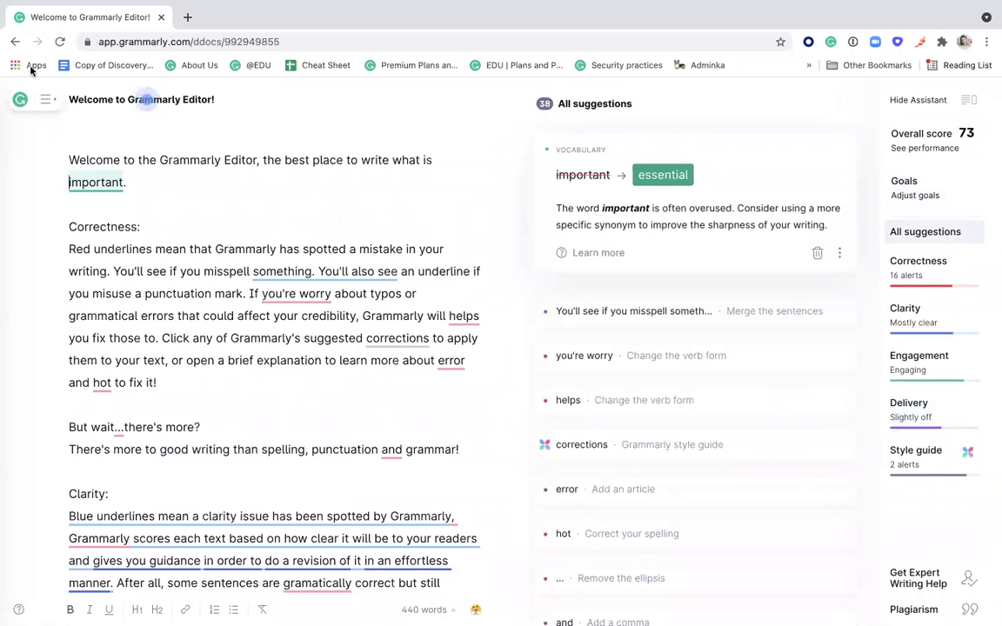
# Open the document starting "Remember when you were a" and check it for plagiarism
pyautogui.click(19, 99)
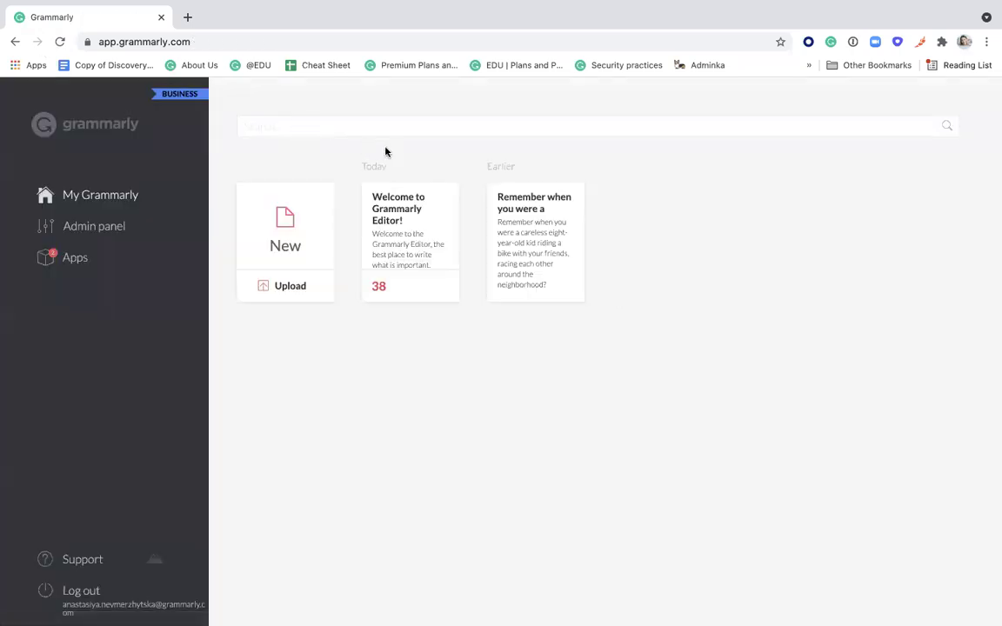
pyautogui.click(508, 211)
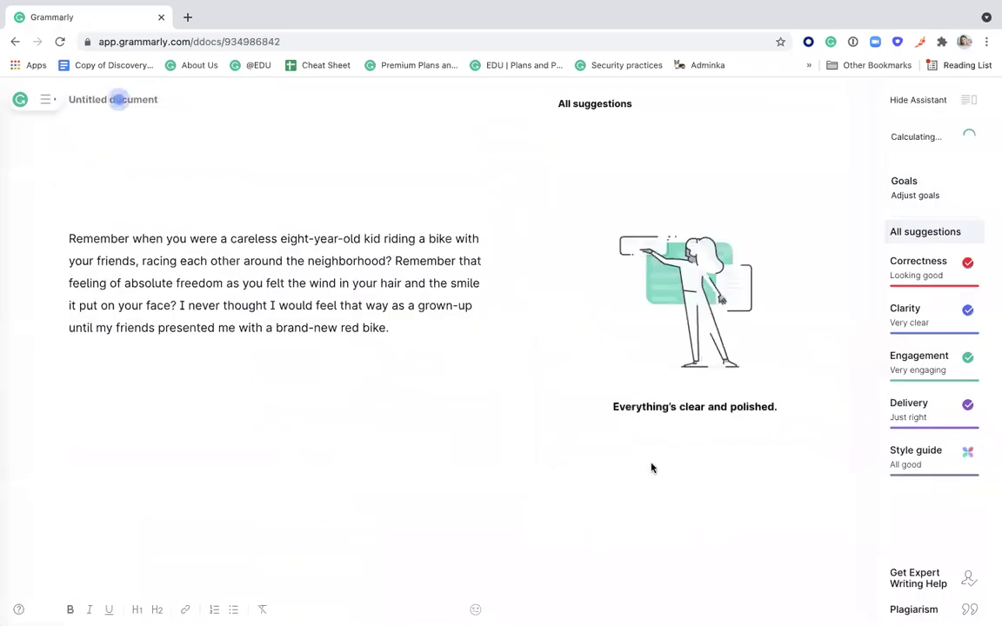
pyautogui.click(913, 608)
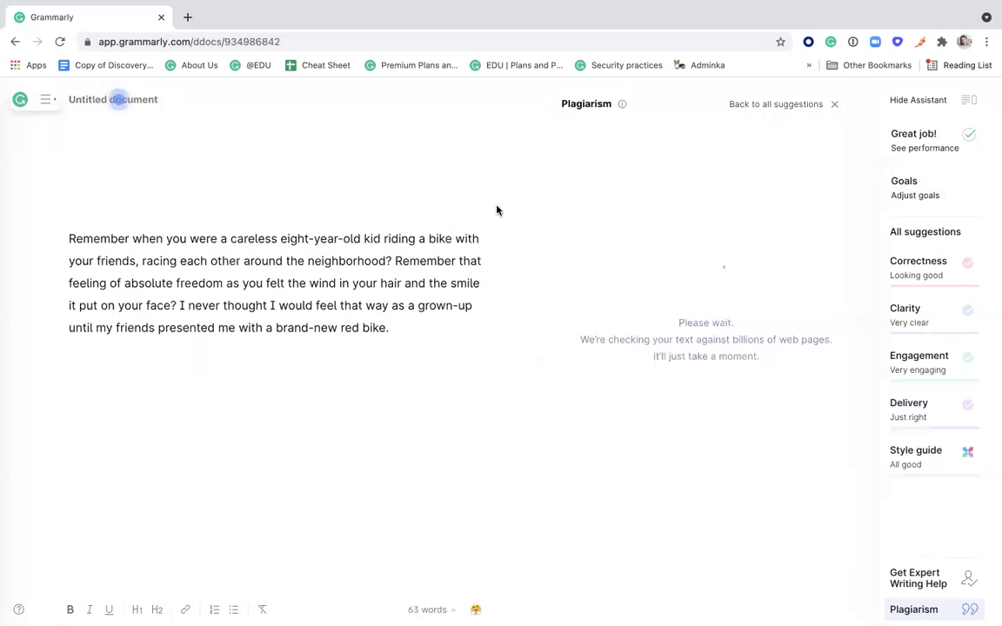
# Delete the three blank lines above the text and view the matched Amazon source page before returning to the document
pyautogui.press('Delete')
pyautogui.press('Delete')
pyautogui.press('Delete')
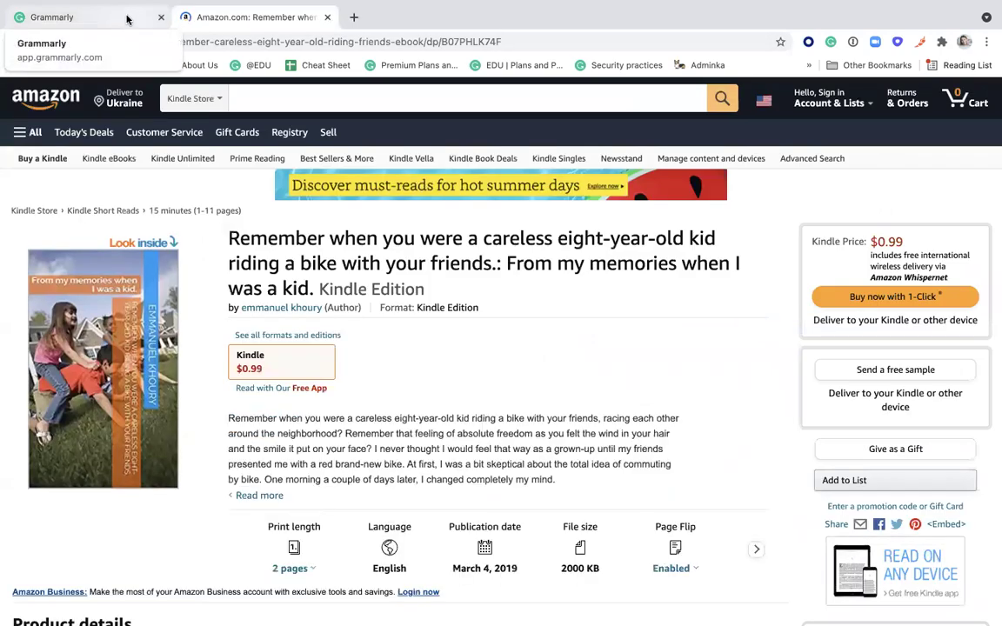
pyautogui.click(127, 18)
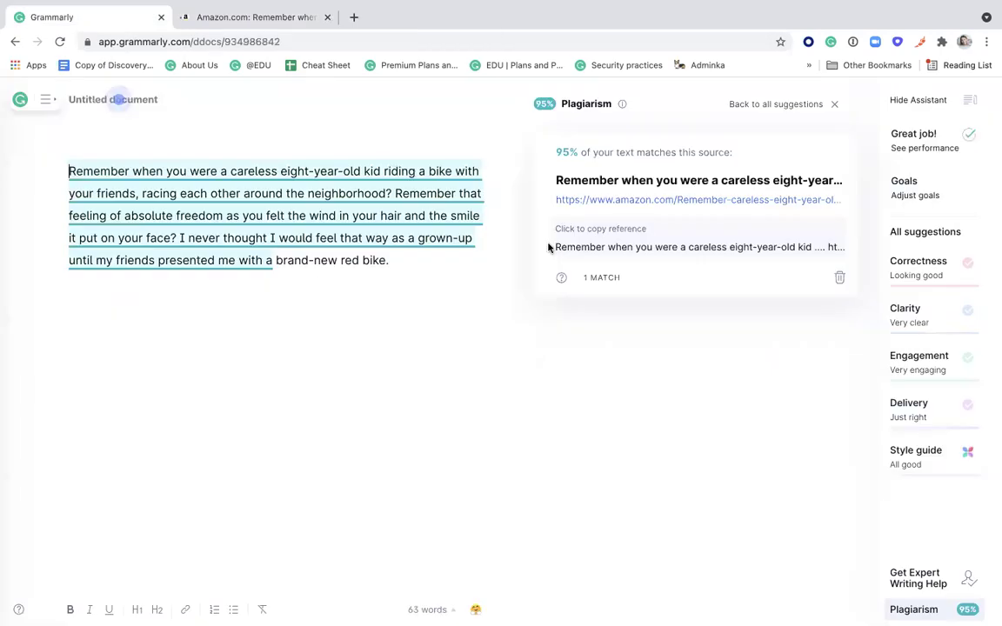
# Copy the reference of the plagiarism match into the document below the paragraph and show the citation format advice
pyautogui.click(592, 250)
pyautogui.click(177, 313)
pyautogui.hotkey('ctrl', 'v')
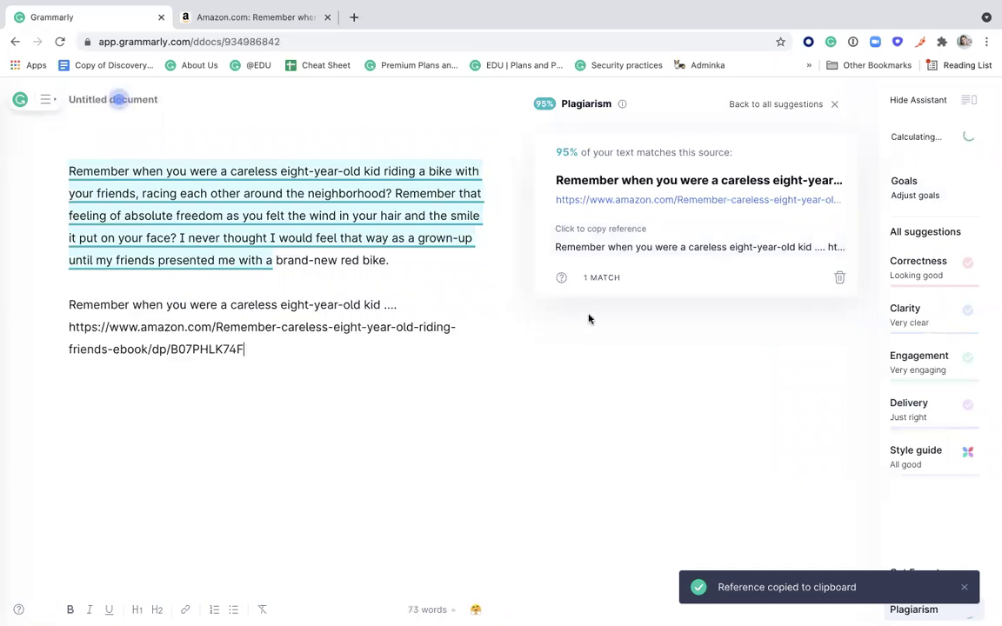
pyautogui.click(561, 279)
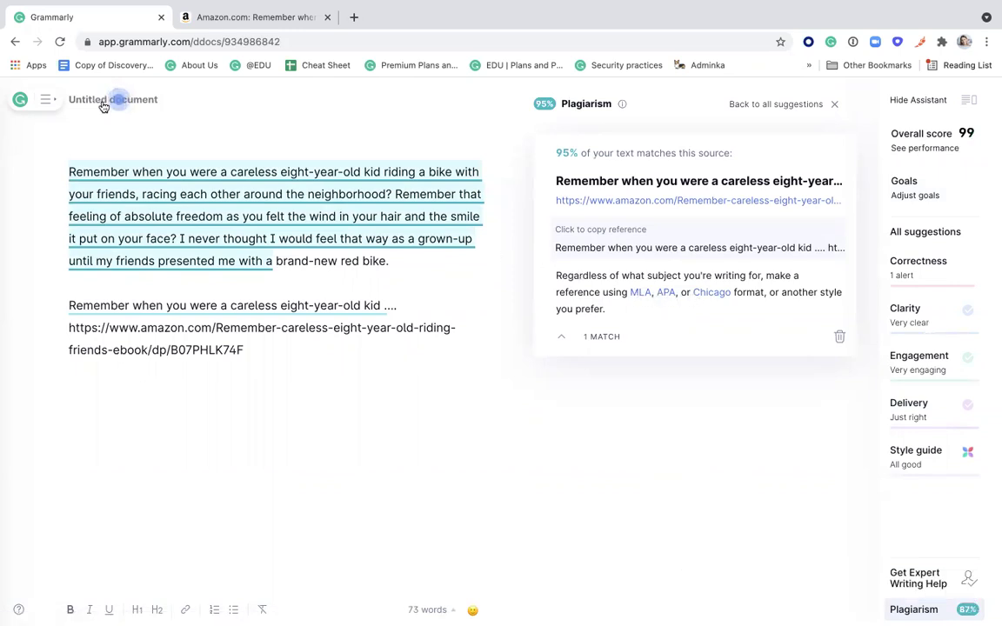
# Review the performance metrics of the "Welcome to Grammarly Editor!" document and download them as a PDF report
pyautogui.click(20, 99)
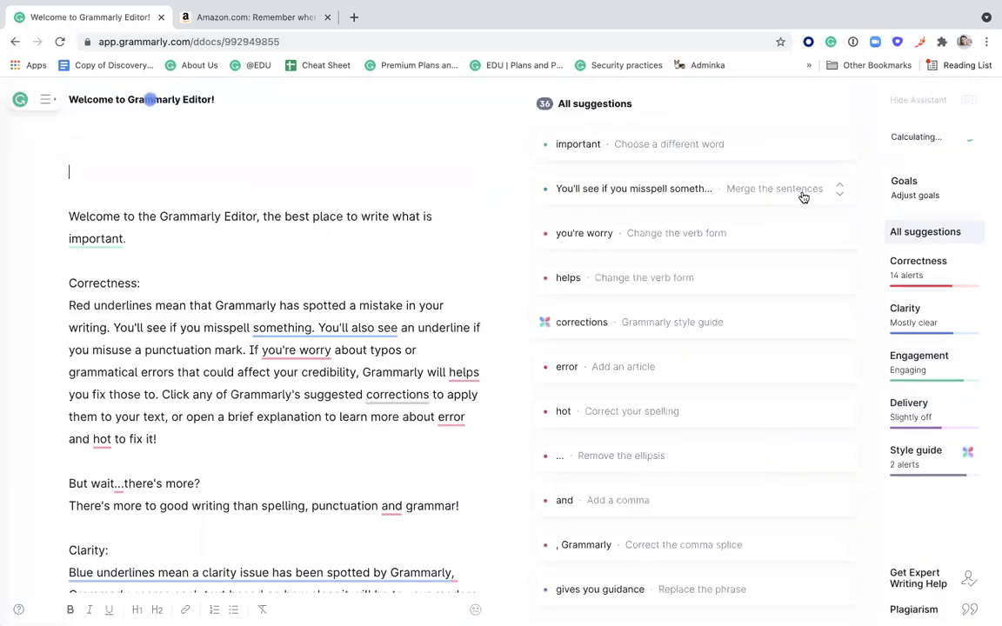
pyautogui.click(924, 146)
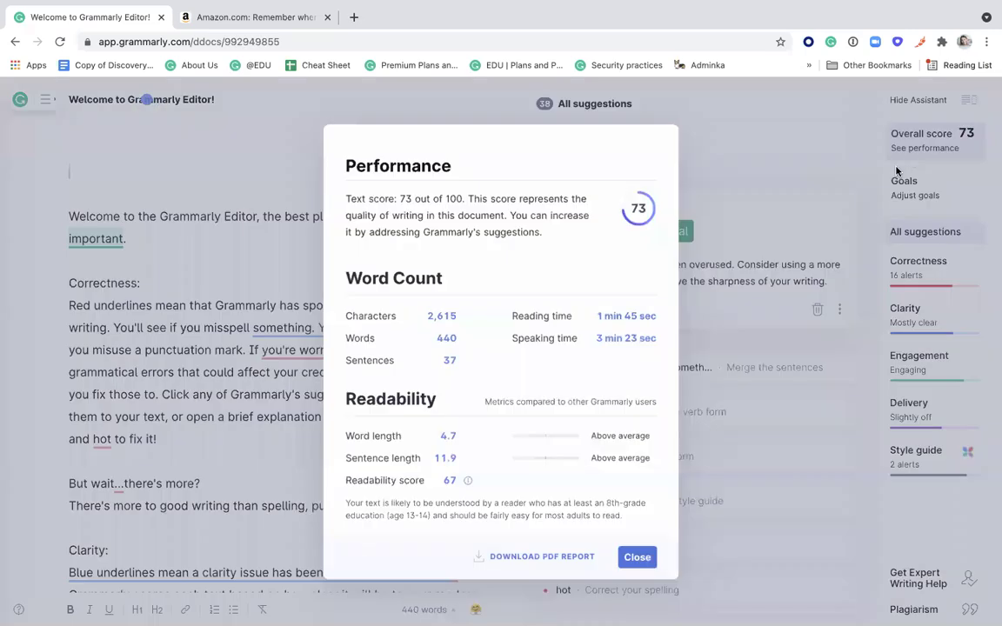
pyautogui.scroll(-3, 543, 278)
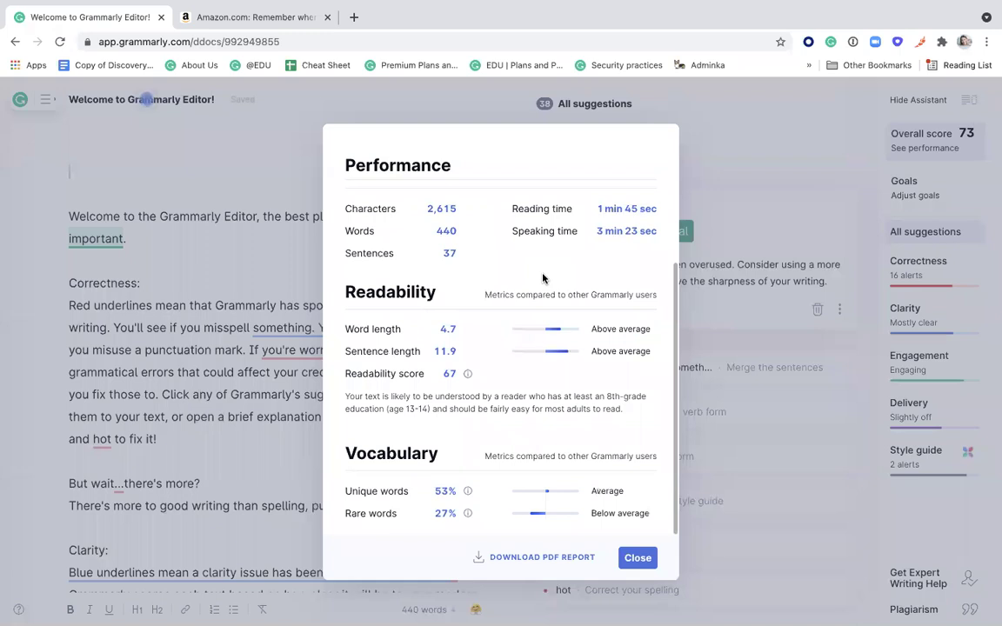
pyautogui.scroll(3, 545, 273)
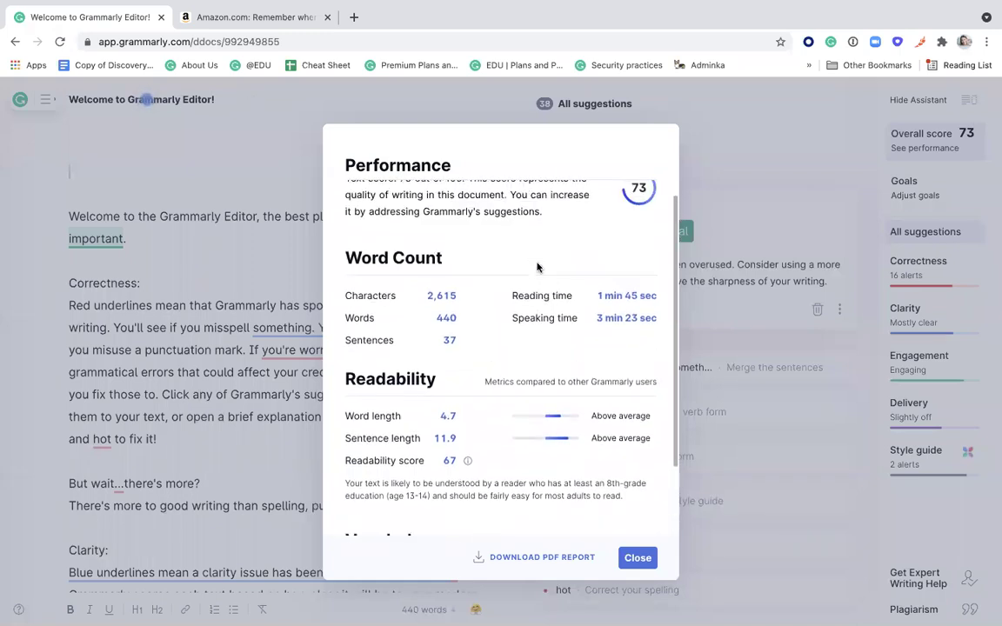
pyautogui.scroll(-2, 537, 262)
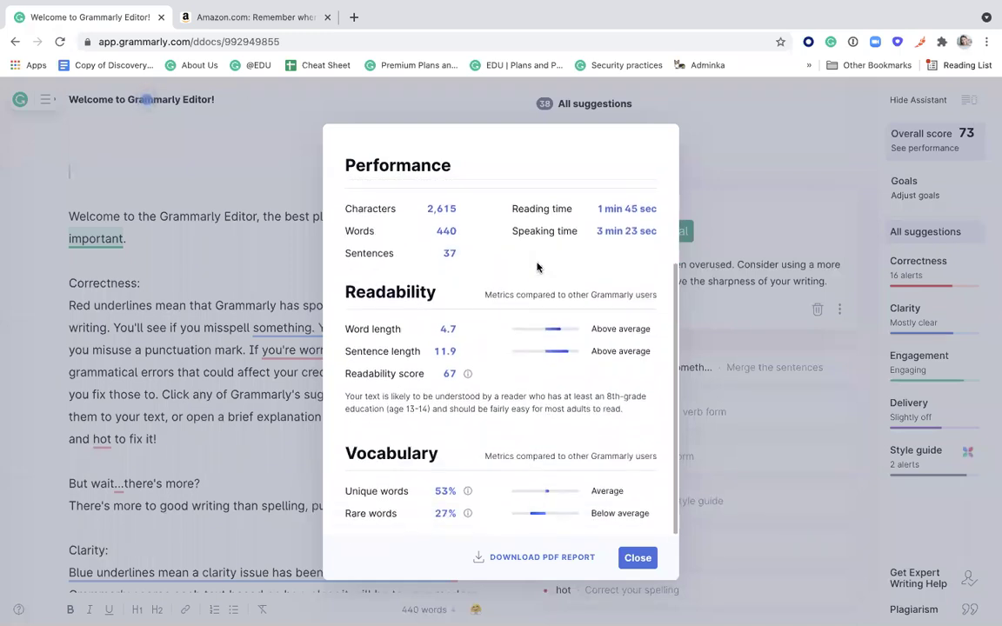
pyautogui.click(515, 556)
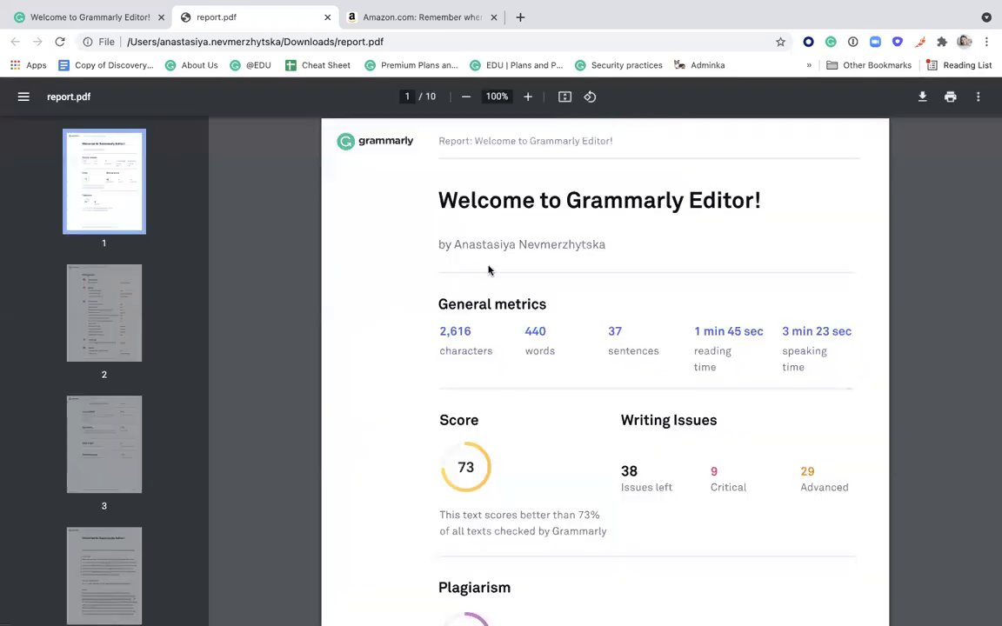
# Examine the general metrics, score, plagiarism, writing issues and vocabulary sections of report.pdf
pyautogui.scroll(-3, 519, 270)
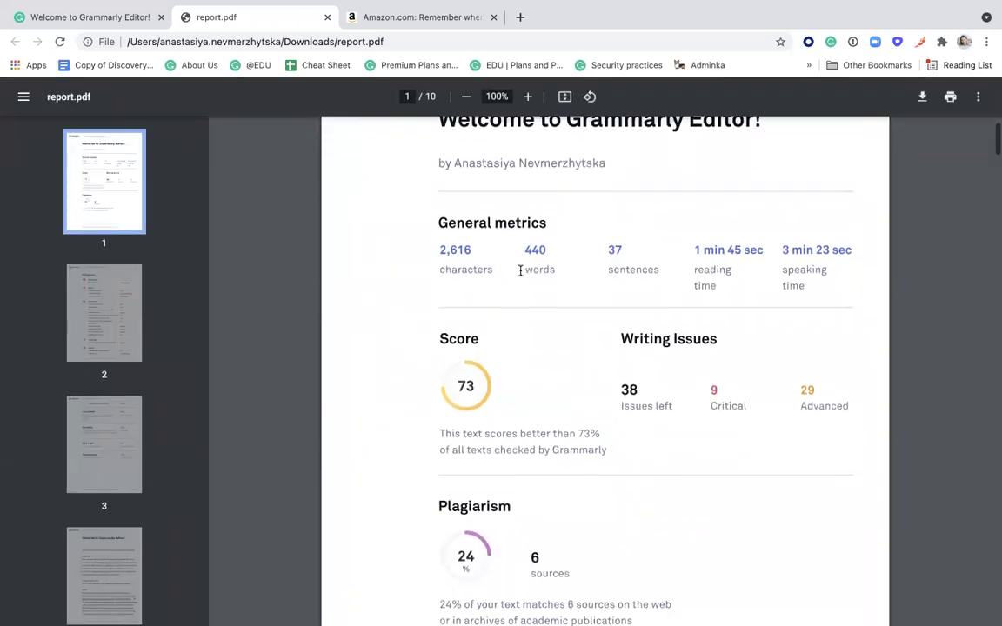
pyautogui.scroll(-4, 637, 346)
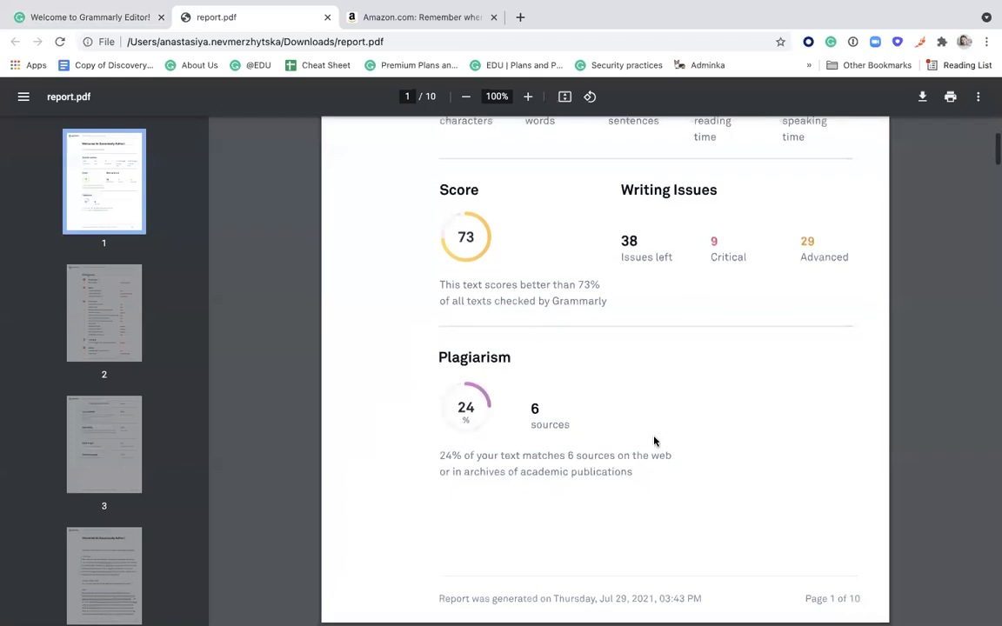
pyautogui.scroll(-10, 649, 420)
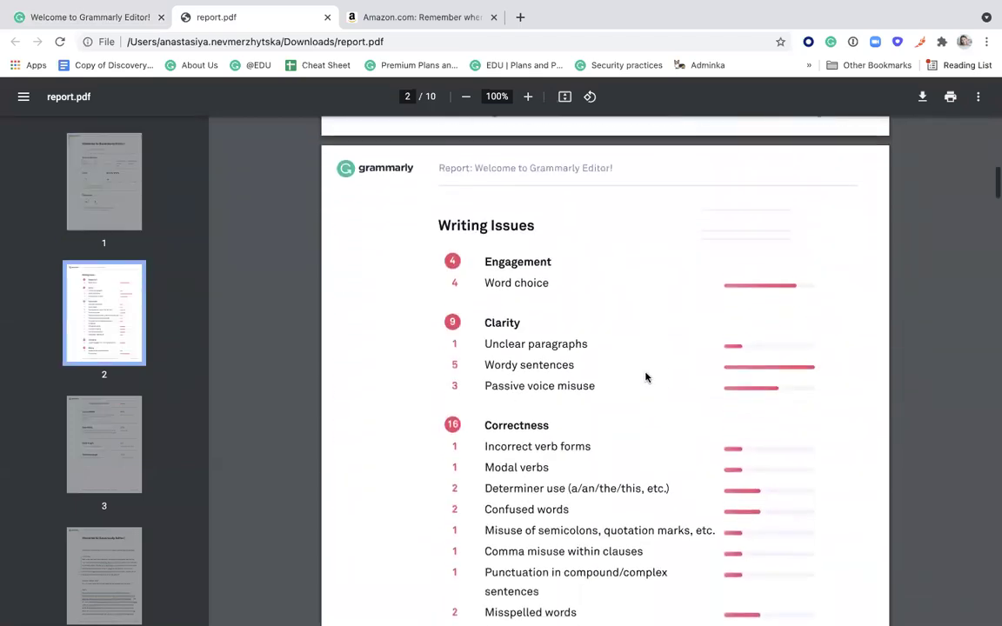
pyautogui.scroll(-6, 569, 386)
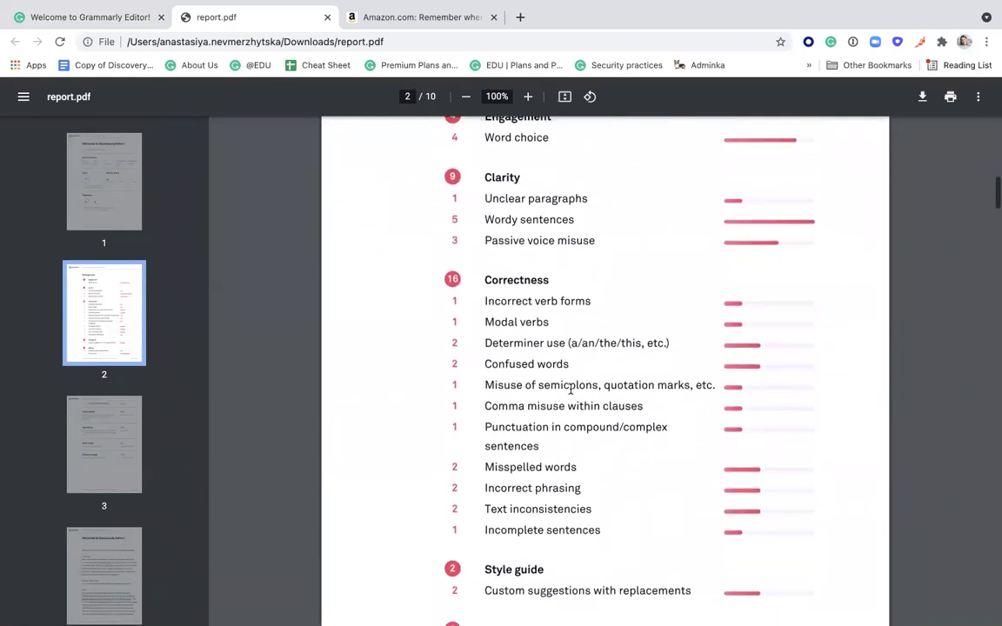
pyautogui.scroll(-10, 571, 389)
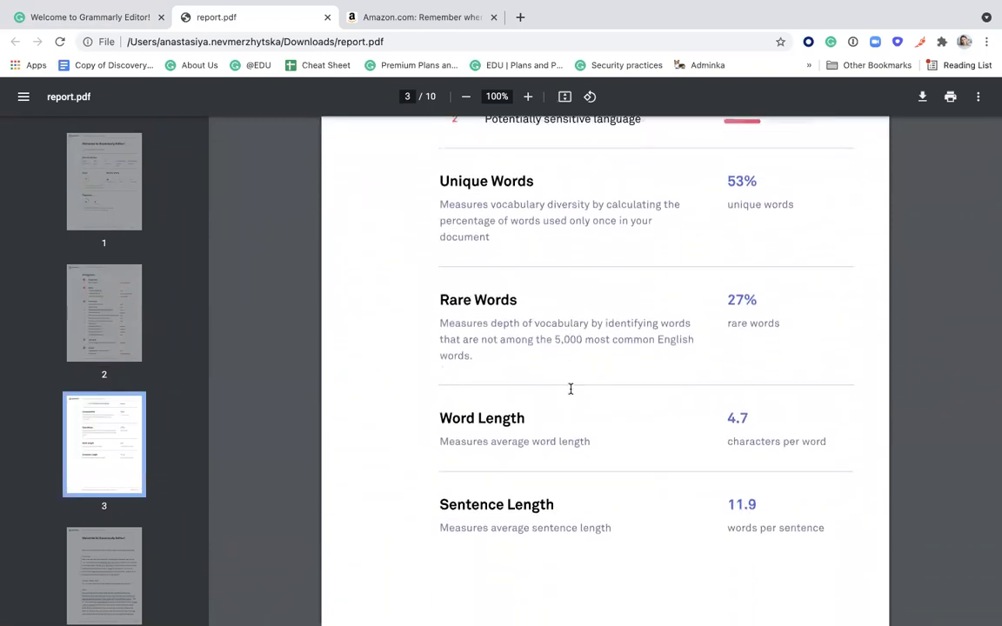
# Read through the document text with its numbered issue marks in report.pdf
pyautogui.scroll(-10, 571, 389)
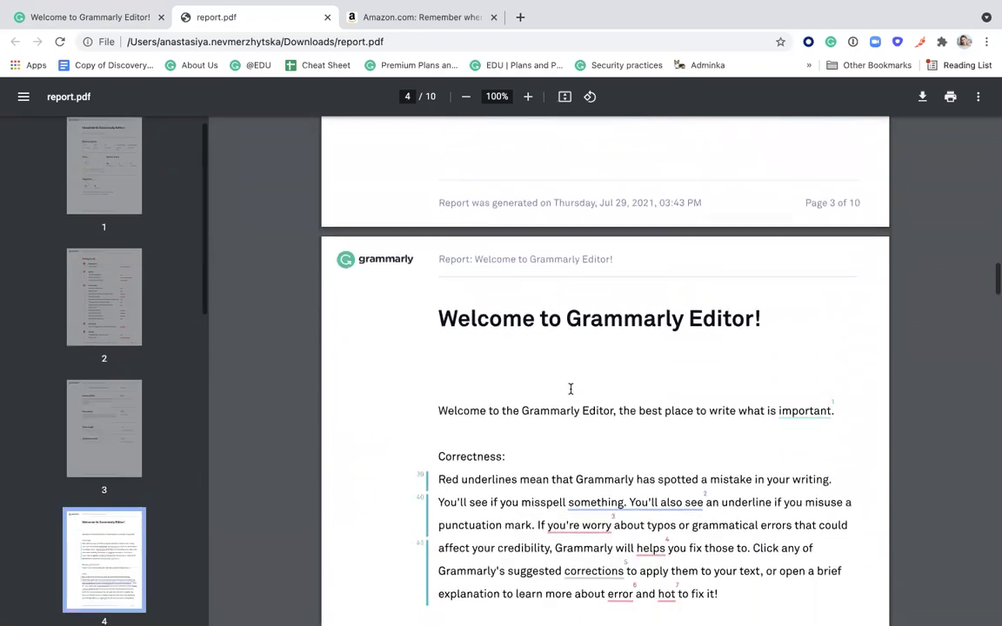
pyautogui.scroll(-3, 570, 388)
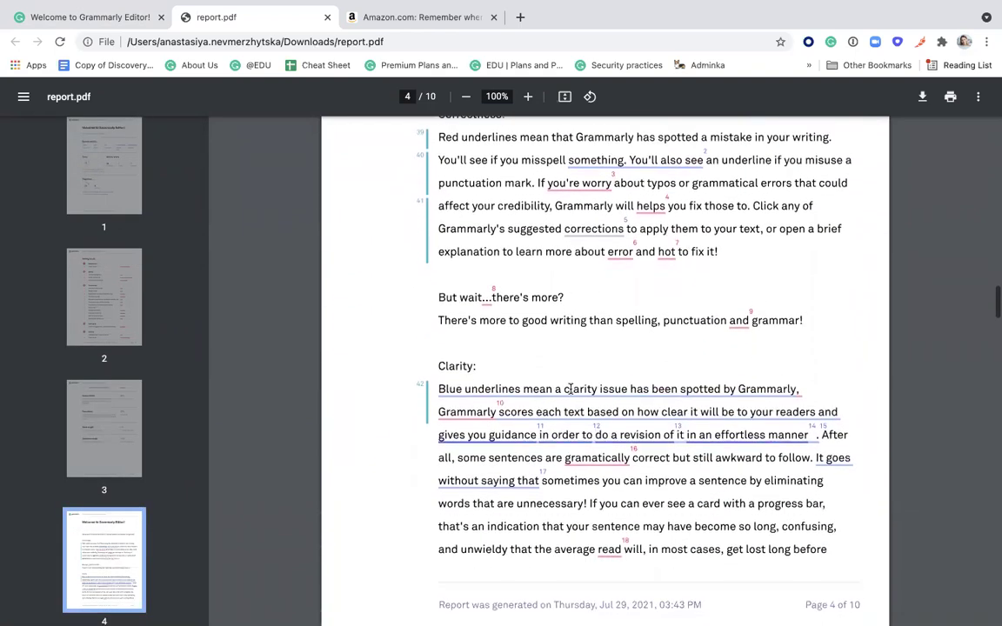
pyautogui.scroll(-1, 571, 389)
pyautogui.scroll(-3, 571, 389)
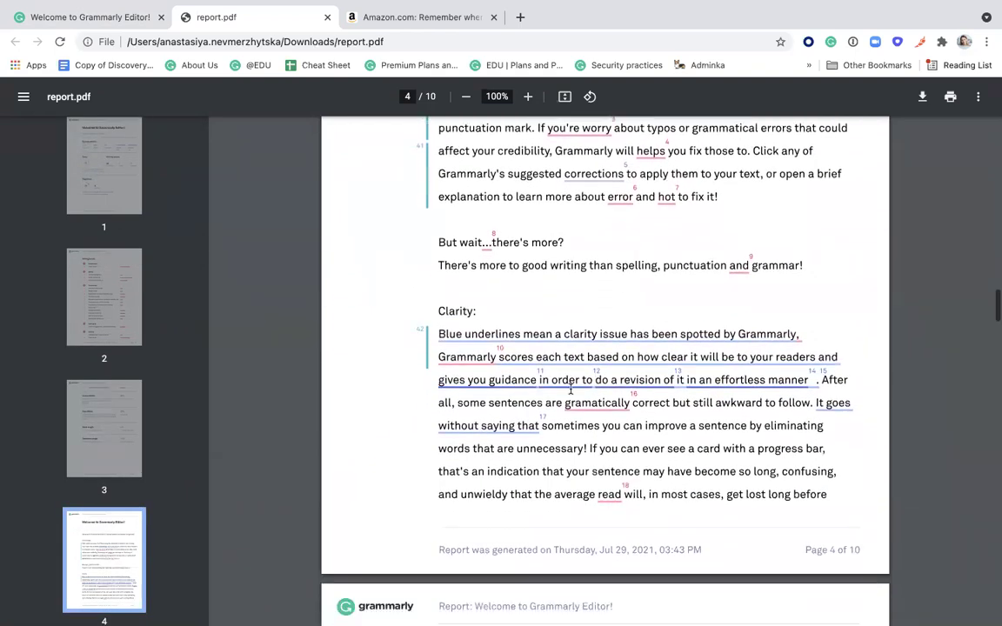
pyautogui.scroll(-20, 571, 389)
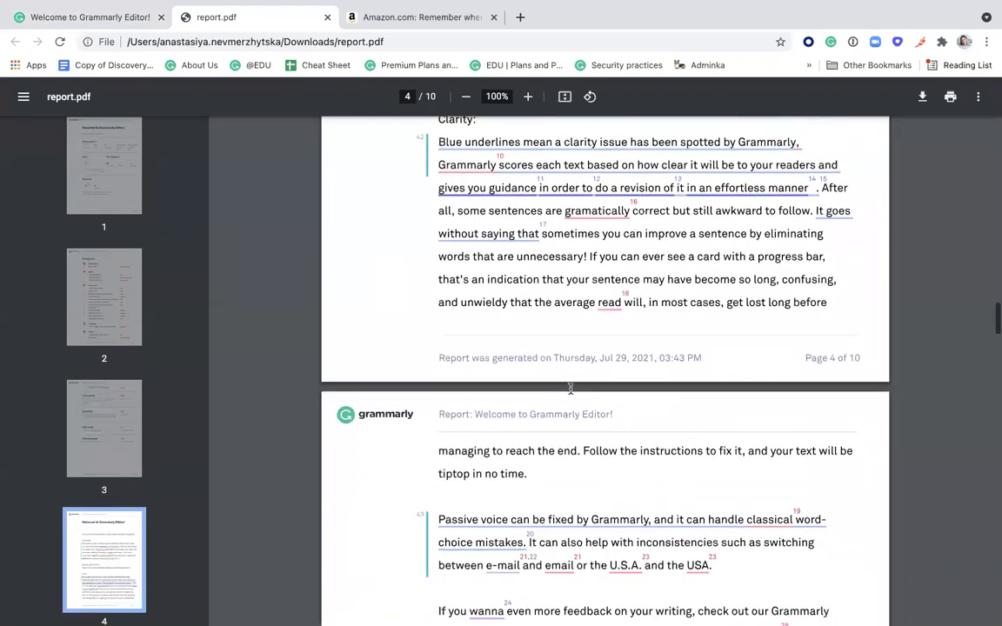
pyautogui.scroll(-20, 571, 389)
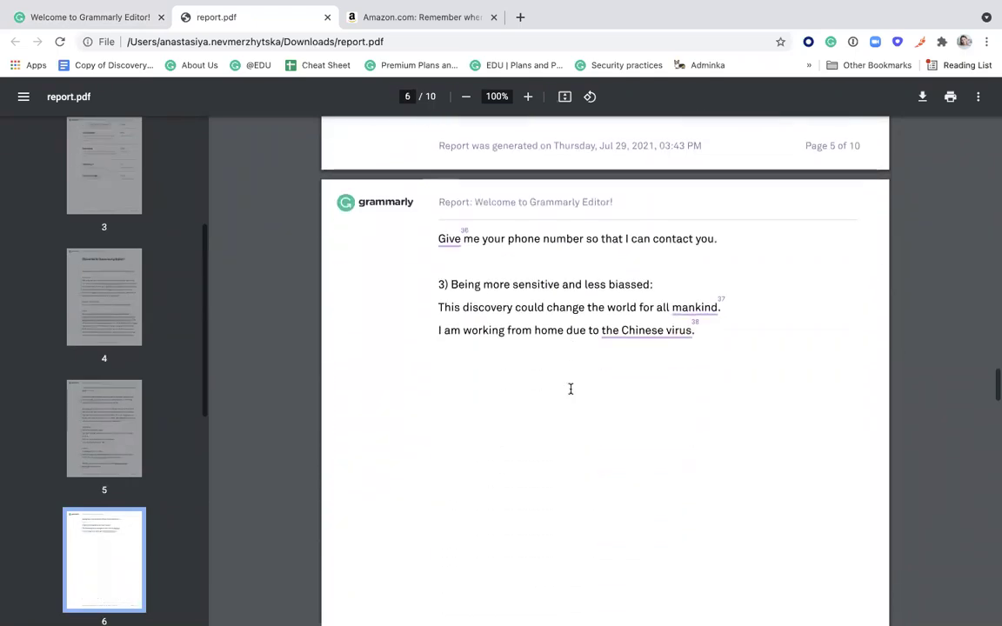
# Review the numbered list of suggested corrections and originality sources in the final pages of report.pdf
pyautogui.scroll(1, 551, 240)
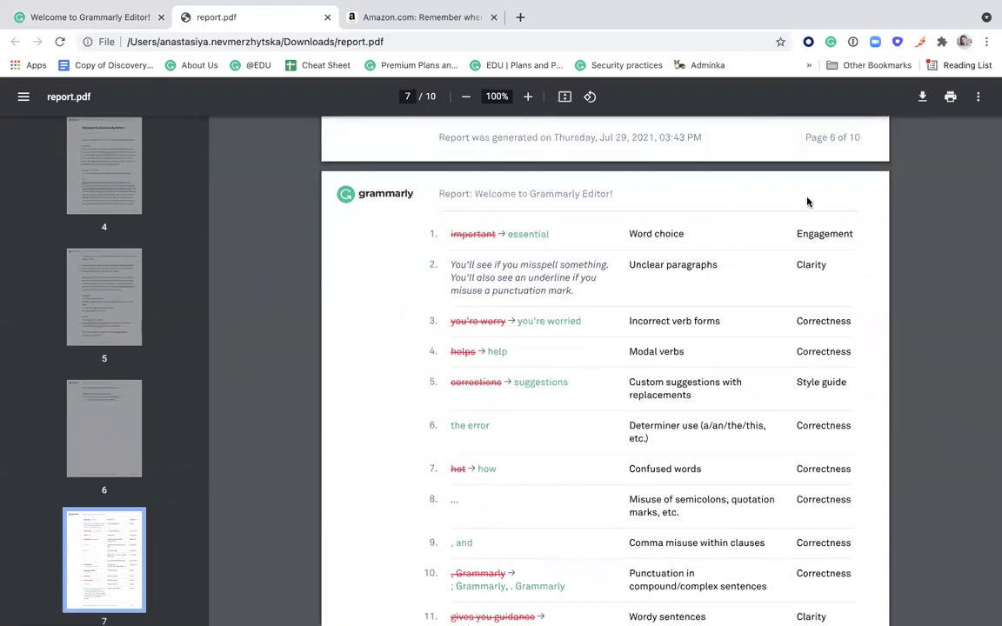
pyautogui.scroll(-20, 726, 432)
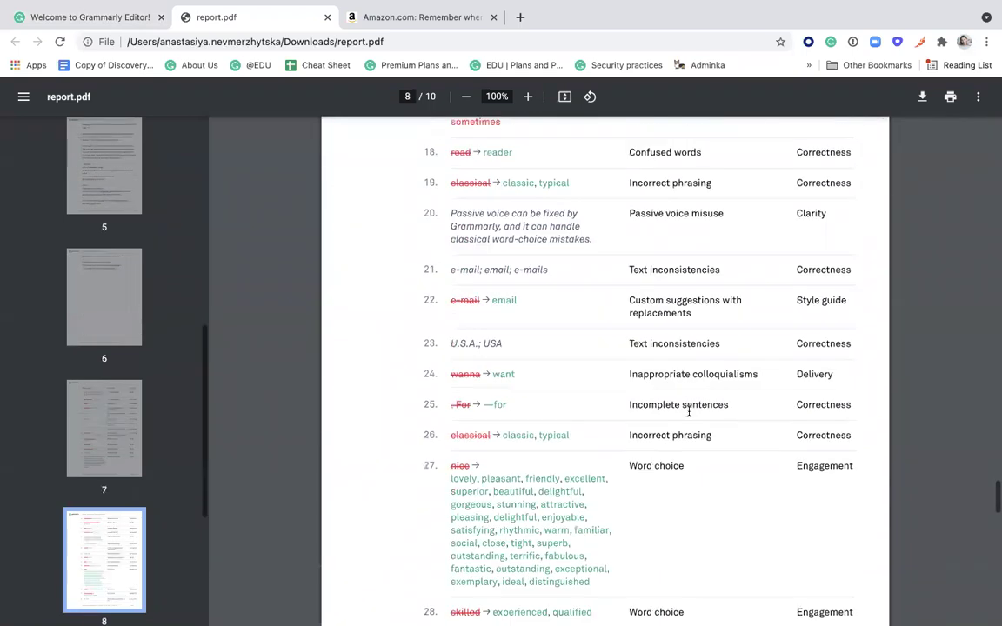
pyautogui.scroll(-20, 688, 411)
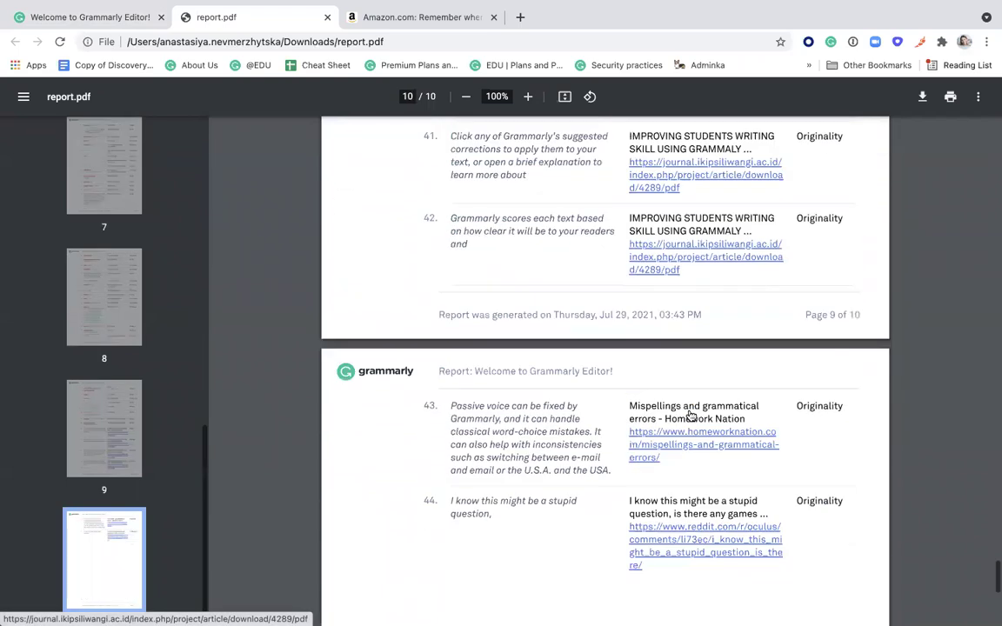
pyautogui.scroll(10, 690, 416)
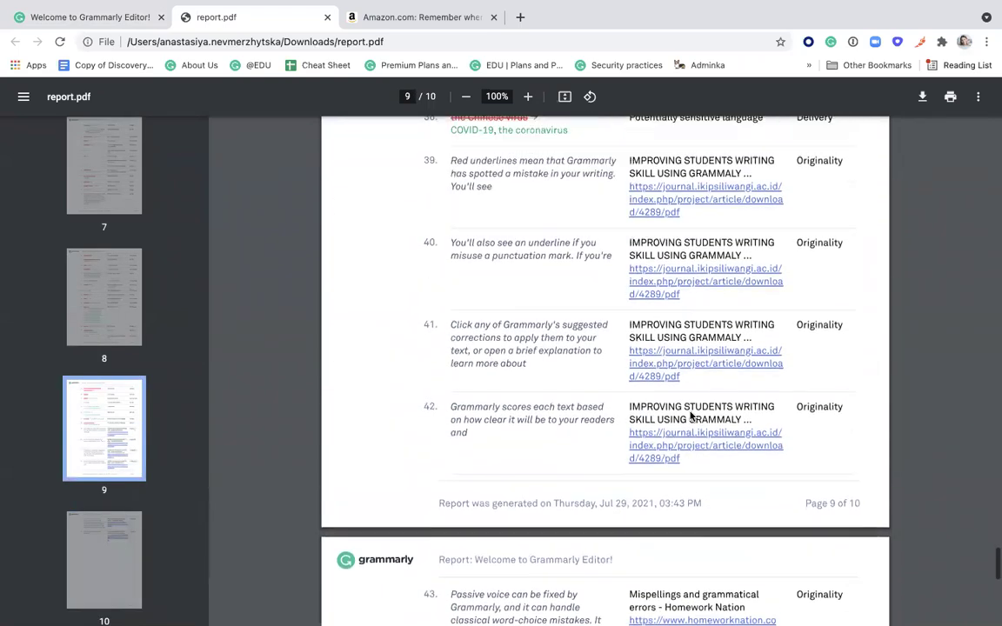
pyautogui.scroll(8, 690, 415)
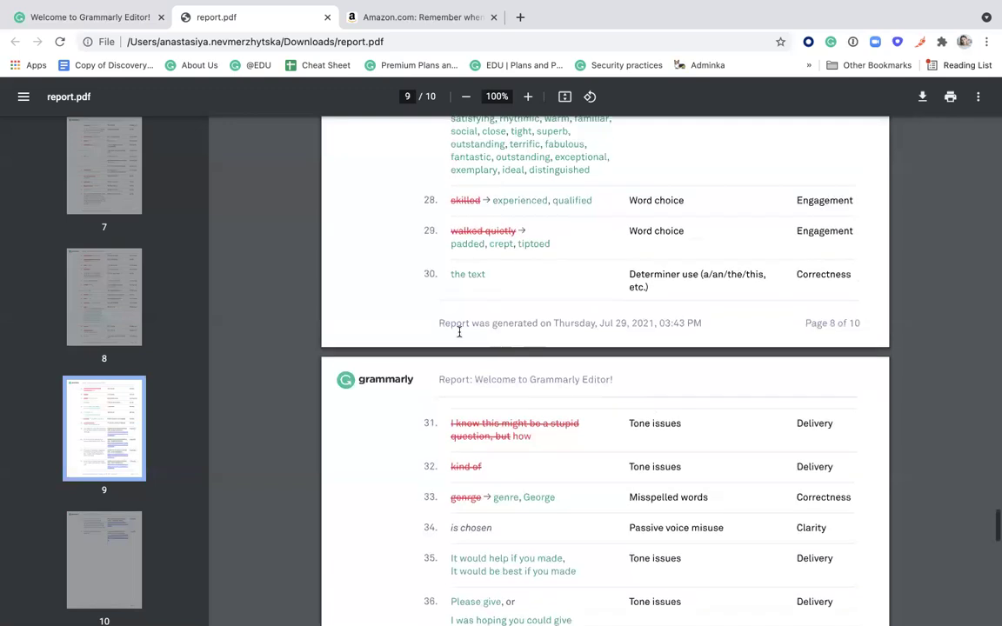
# Highlight the line with the report's generation date and time at the foot of page 8 in report.pdf, and clear the selection
pyautogui.moveTo(438, 322); pyautogui.dragTo(705, 325)
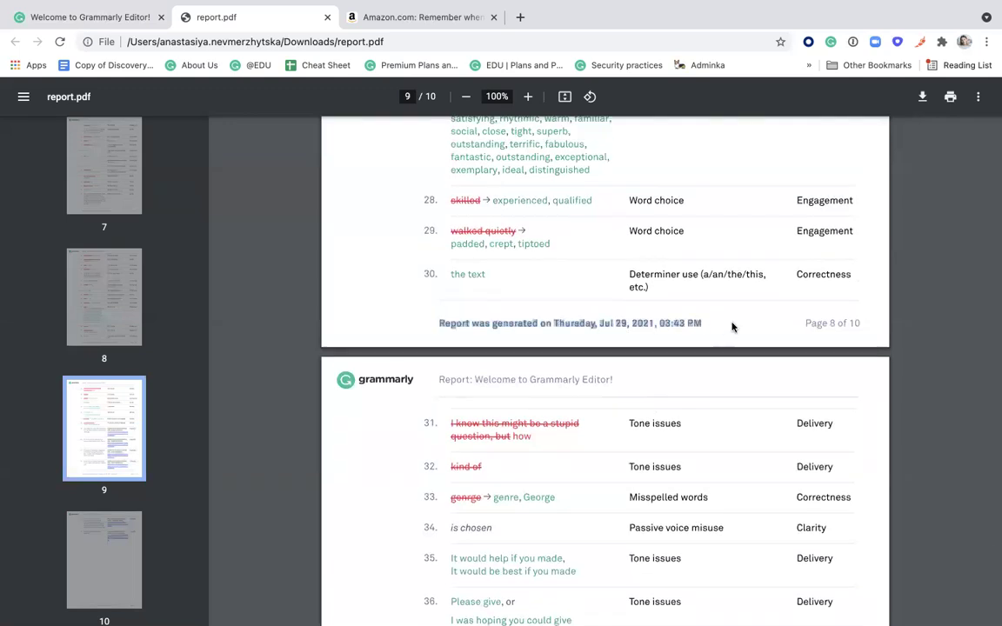
pyautogui.click(732, 327)
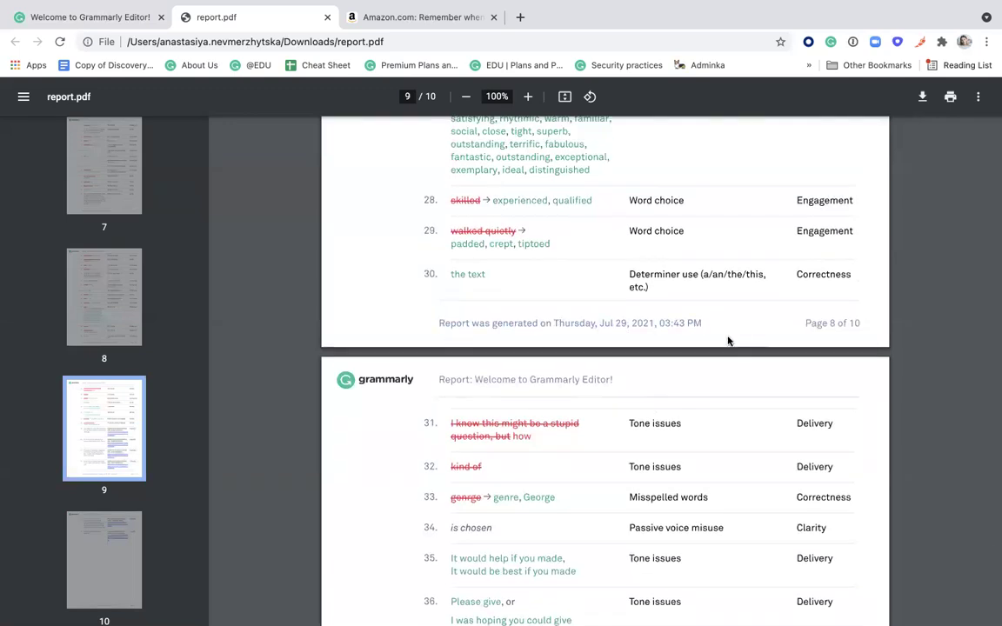
pyautogui.scroll(-1, 728, 341)
# Return to the "Welcome to Grammarly Editor!" document and close its performance statistics to get back to the text and suggestions
pyautogui.click(114, 16)
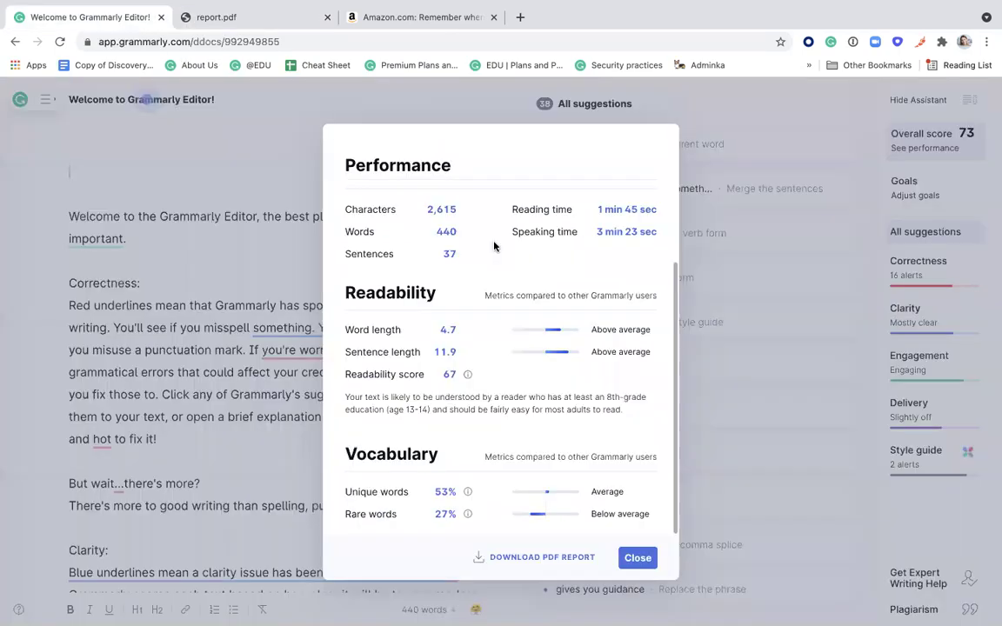
pyautogui.click(639, 559)
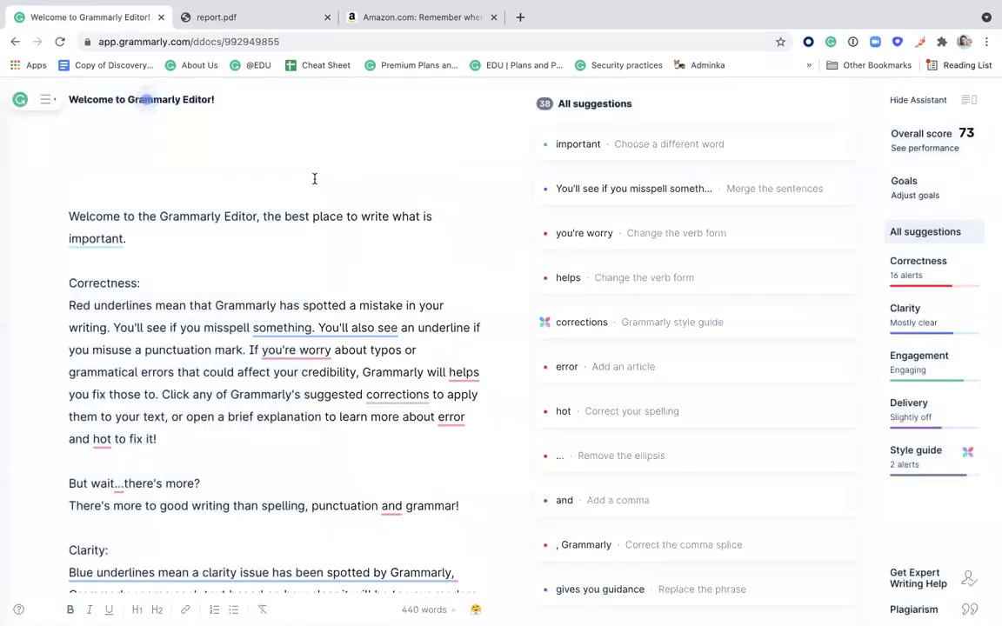
pyautogui.scroll(-2, 376, 264)
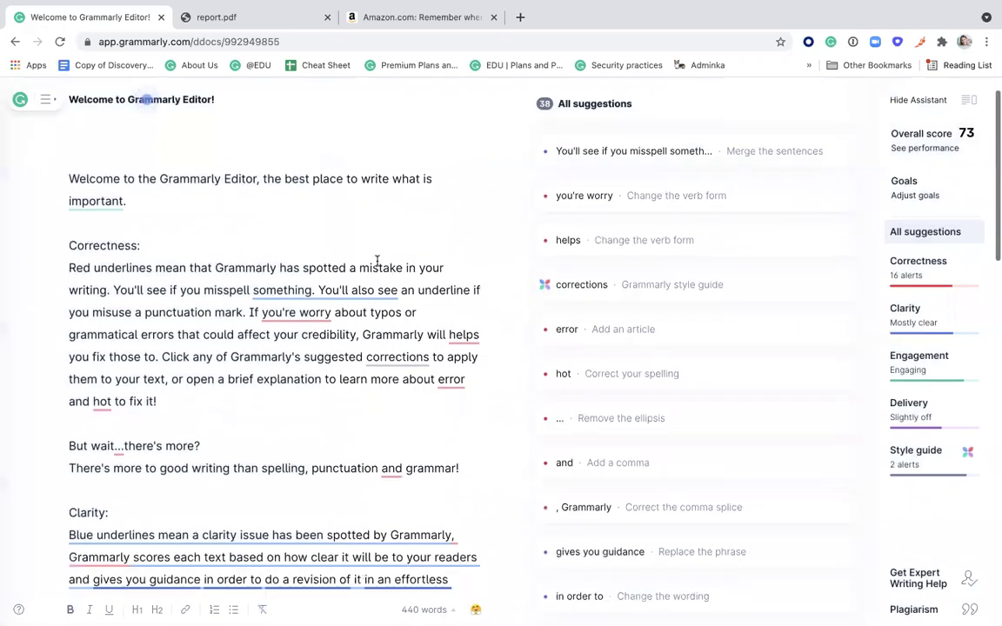
pyautogui.scroll(2, 497, 201)
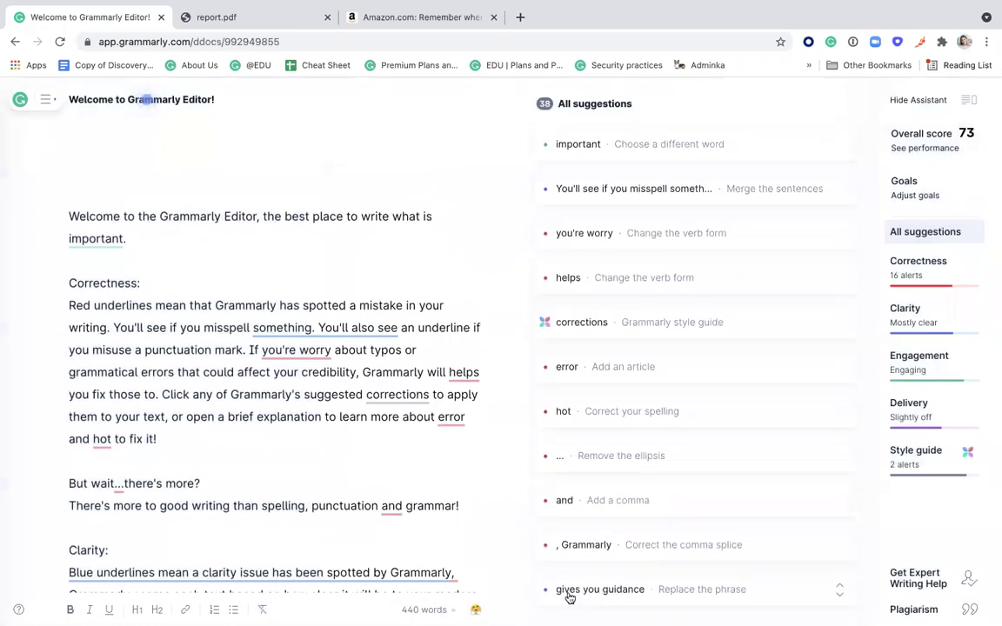